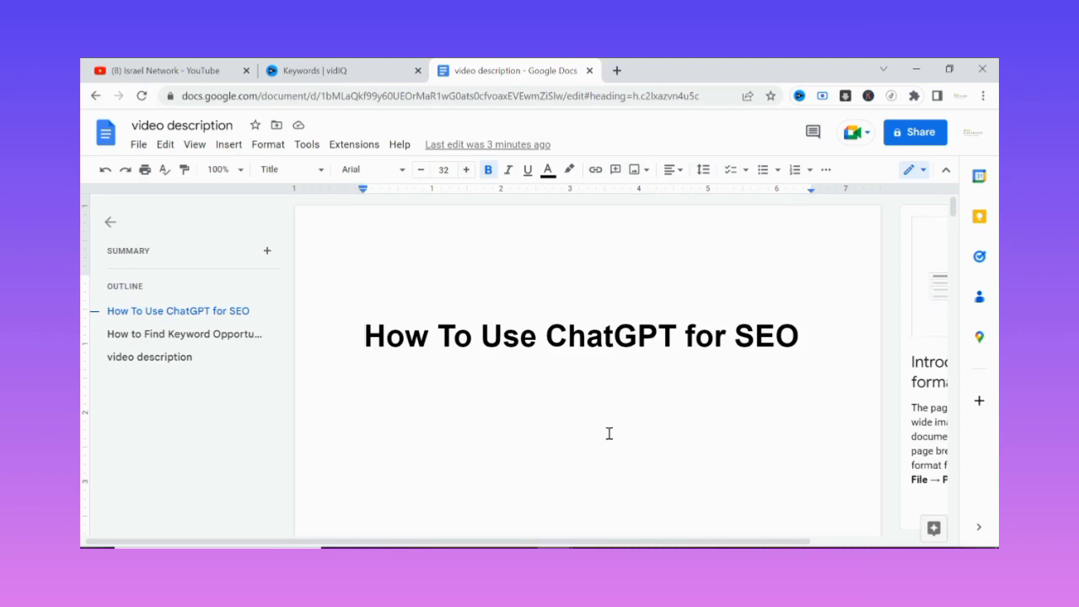
# Step: Sign in to ChatGPT with a Google account in a new tab, then return to the YouTube channel page
pyautogui.click(171, 72)
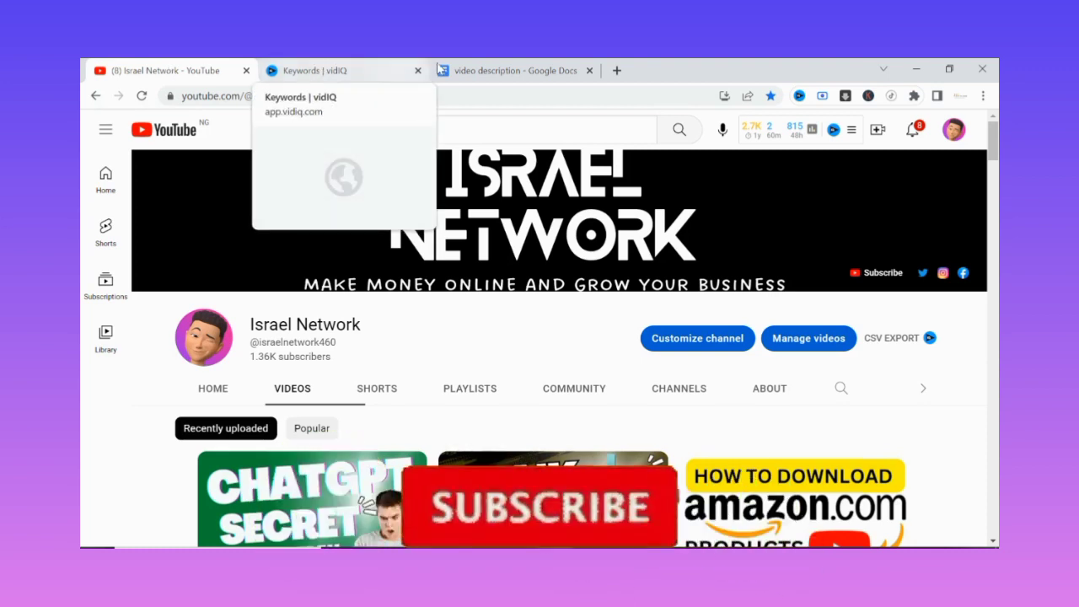
pyautogui.click(497, 73)
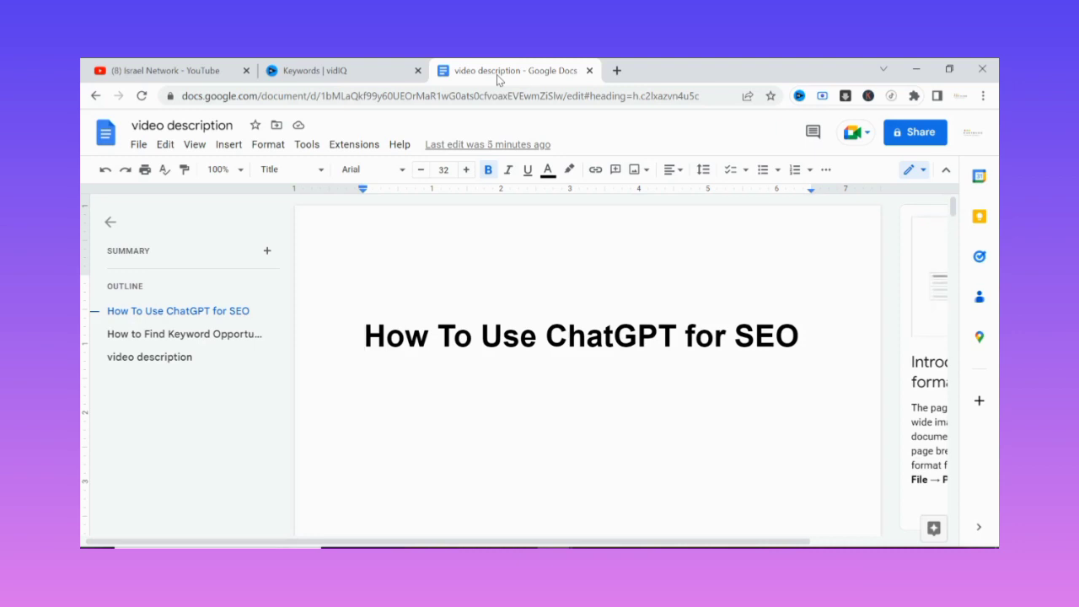
pyautogui.click(616, 71)
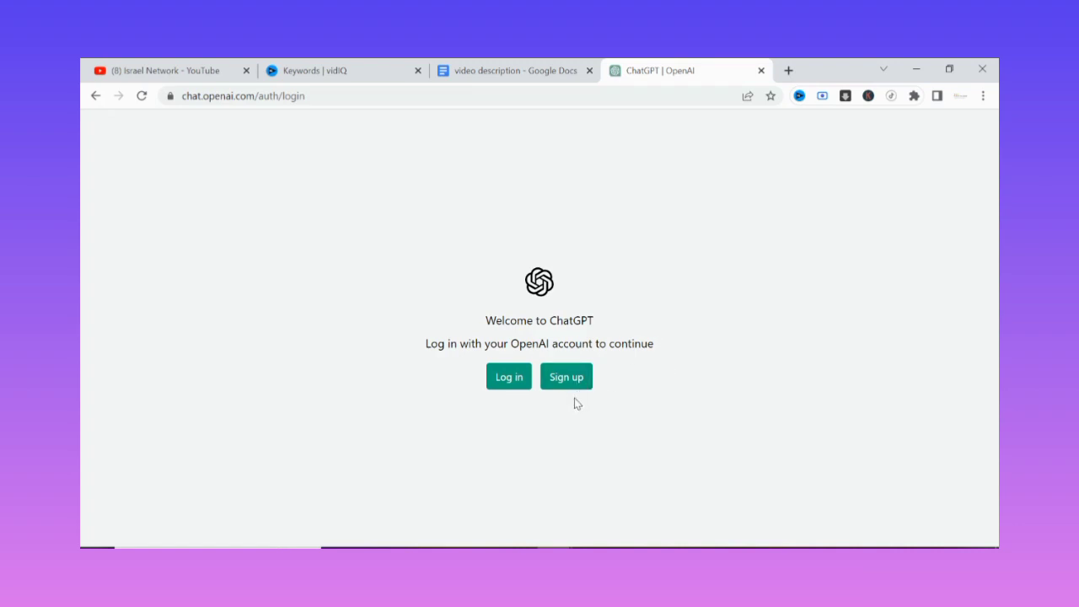
pyautogui.click(505, 380)
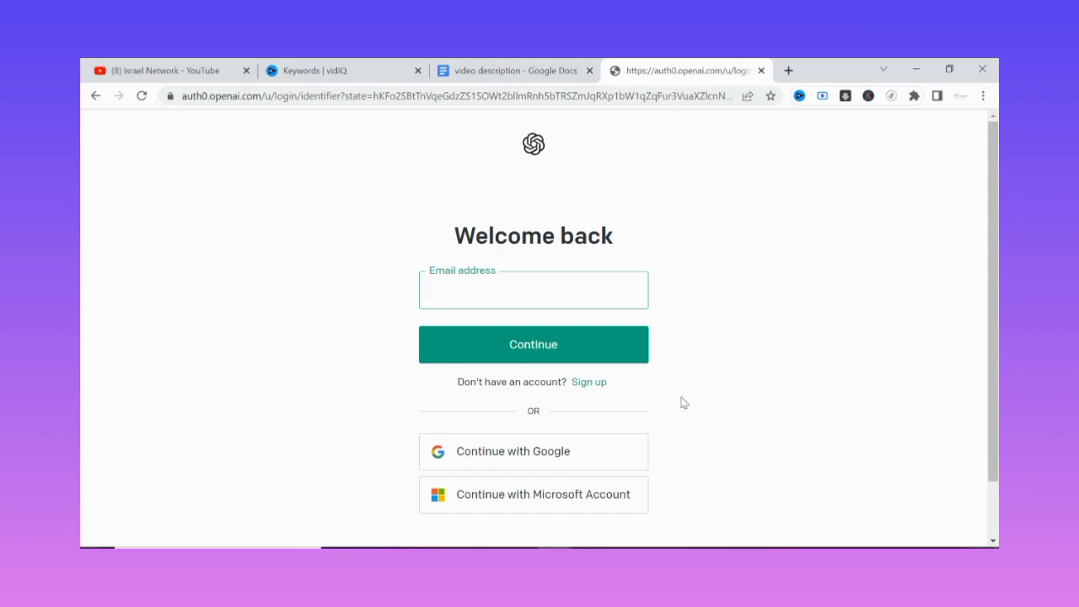
pyautogui.click(544, 455)
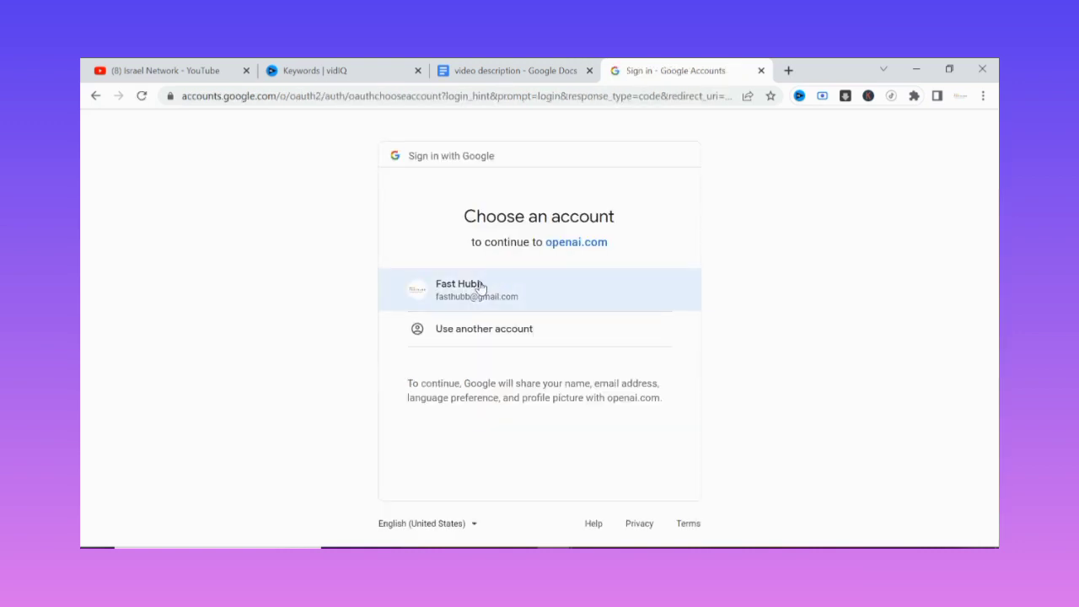
pyautogui.click(482, 287)
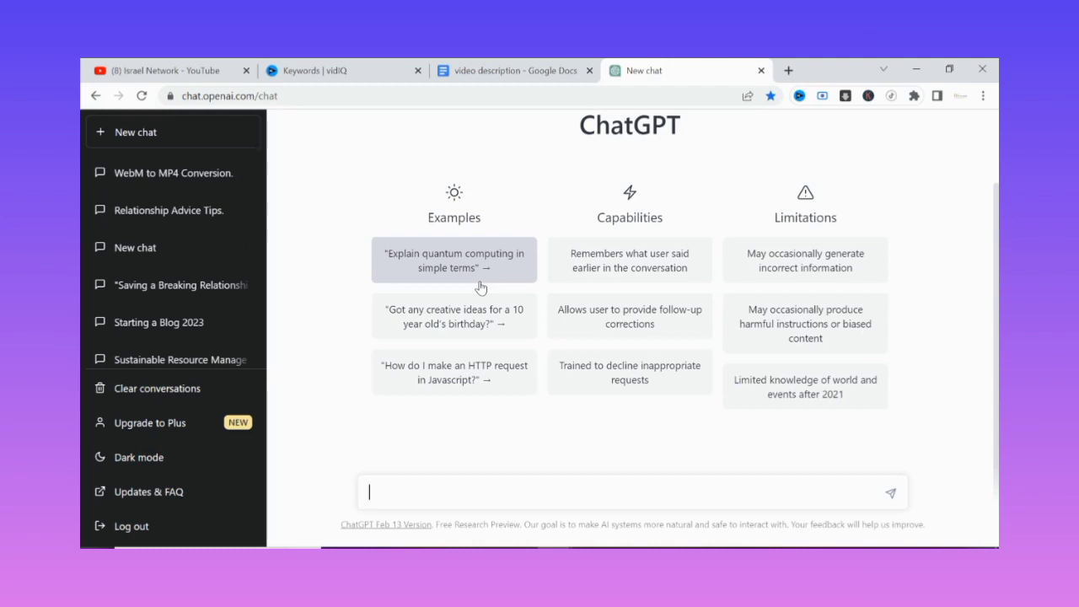
pyautogui.click(169, 70)
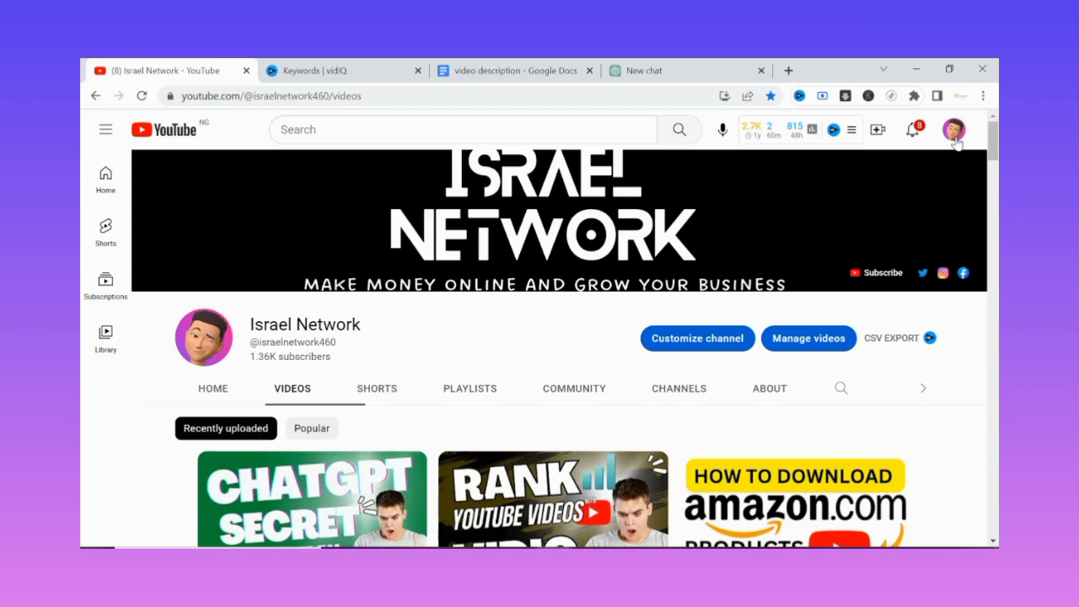
# Step: Open the blog post SEO video's details in YouTube Studio and copy its current title
pyautogui.click(956, 142)
pyautogui.click(796, 241)
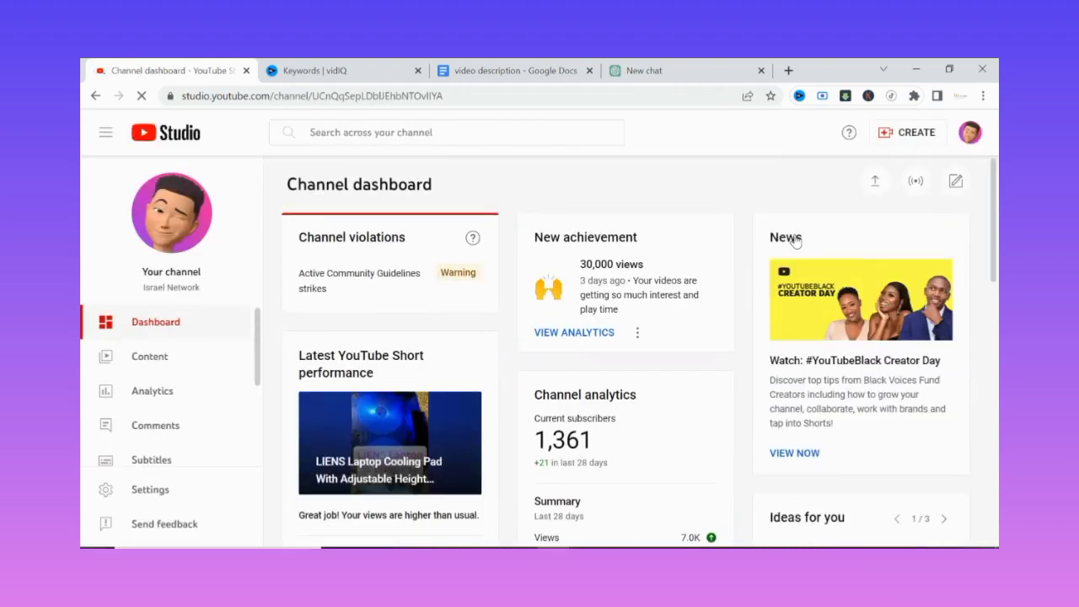
pyautogui.click(426, 464)
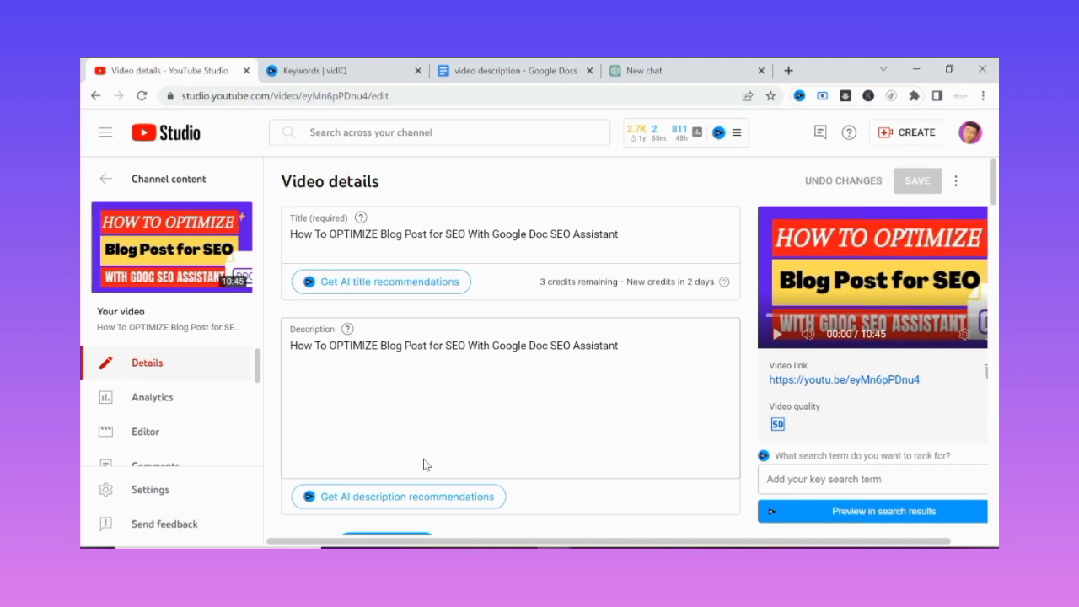
pyautogui.tripleClick(440, 235)
pyautogui.hotkey('ctrl', 'c')
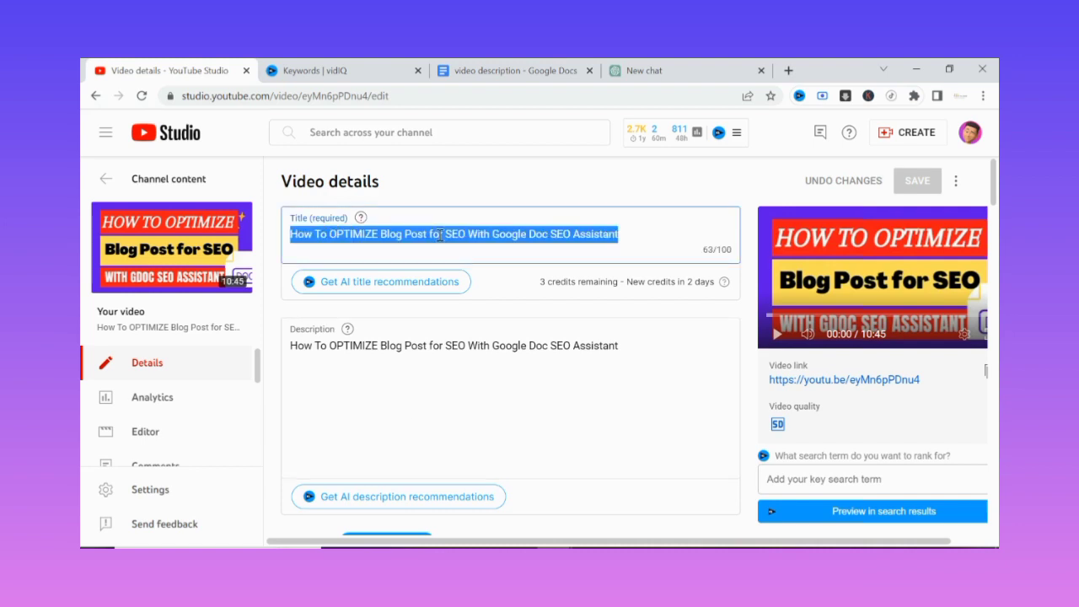
pyautogui.click(656, 70)
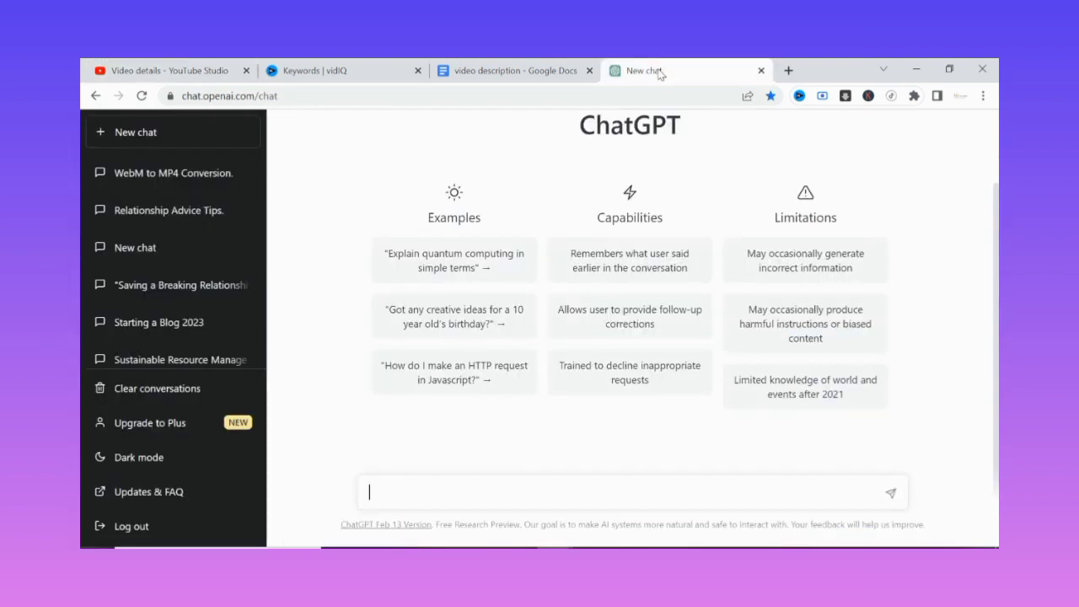
# Step: Ask ChatGPT for viral, low-competition title ideas for the quoted current video title
pyautogui.write('give me viral title')
pyautogui.click(437, 494)
pyautogui.write('and low competitive')
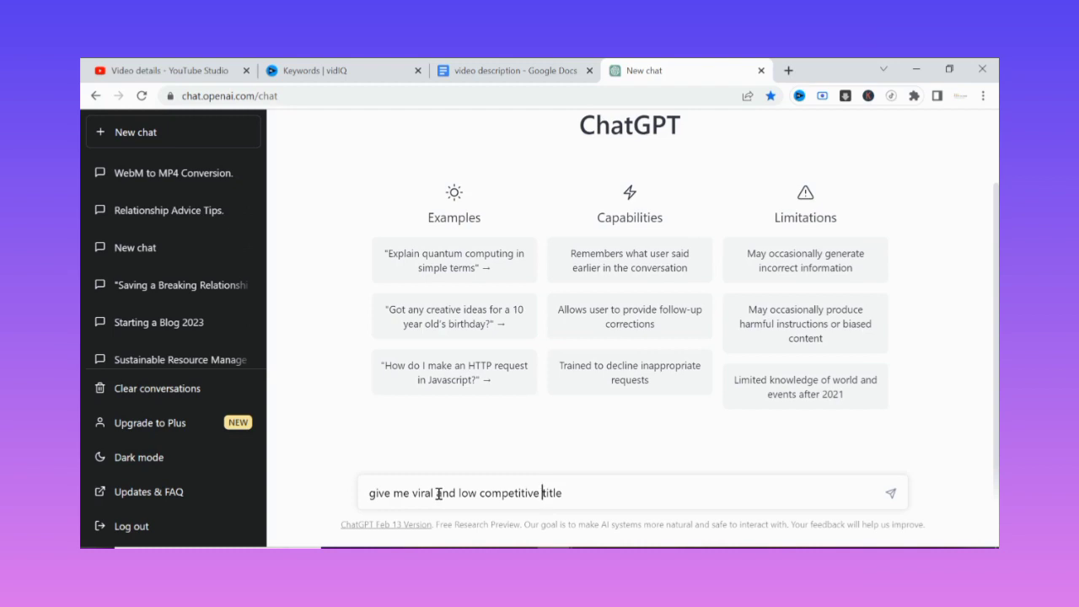
pyautogui.click(574, 497)
pyautogui.write('for')
pyautogui.hotkey('ctrl', 'v')
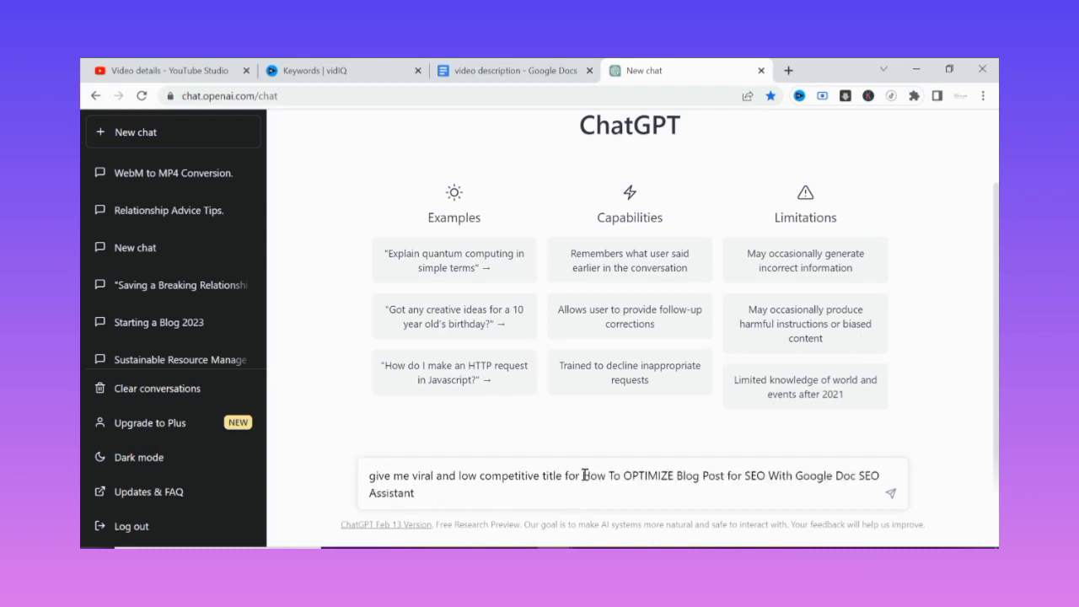
pyautogui.click(583, 476)
pyautogui.write('"')
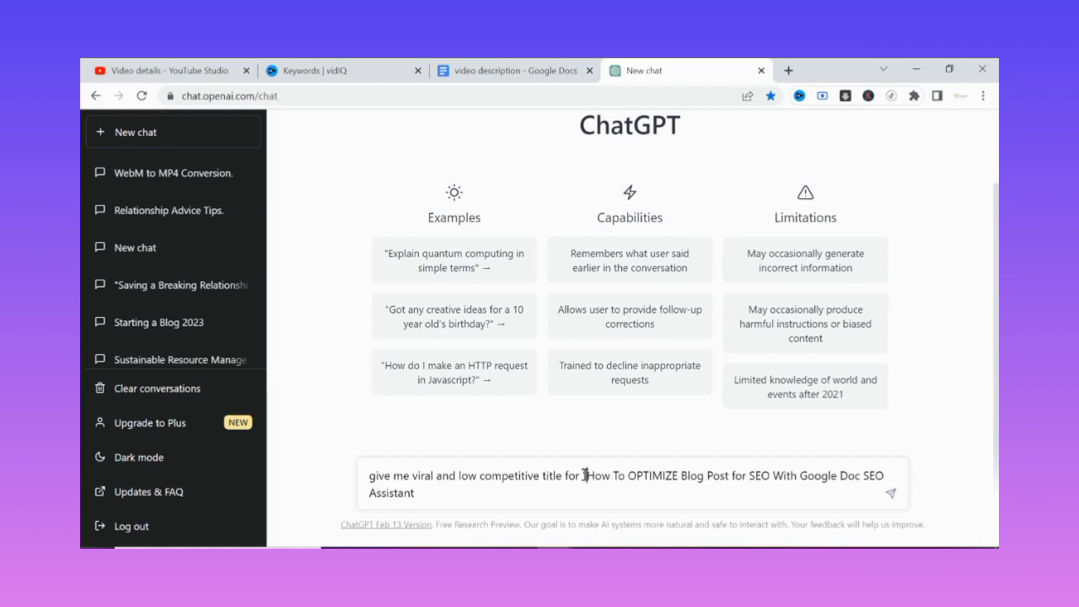
pyautogui.click(419, 493)
pyautogui.write('"')
pyautogui.click(892, 494)
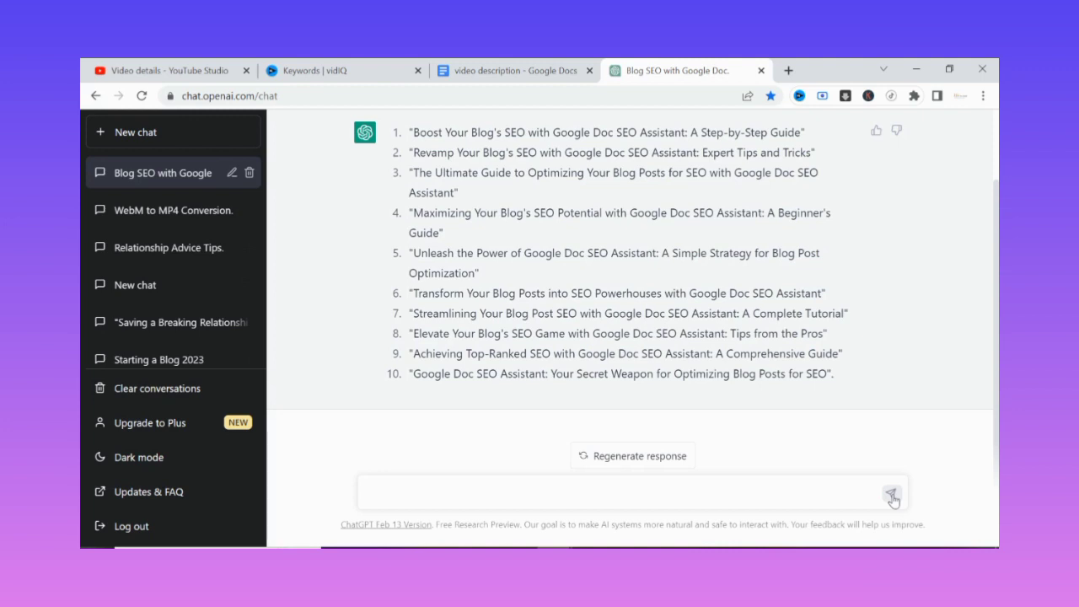
# Step: Copy ChatGPT's first suggested title for checking in vidIQ
pyautogui.scroll(1, 847, 303)
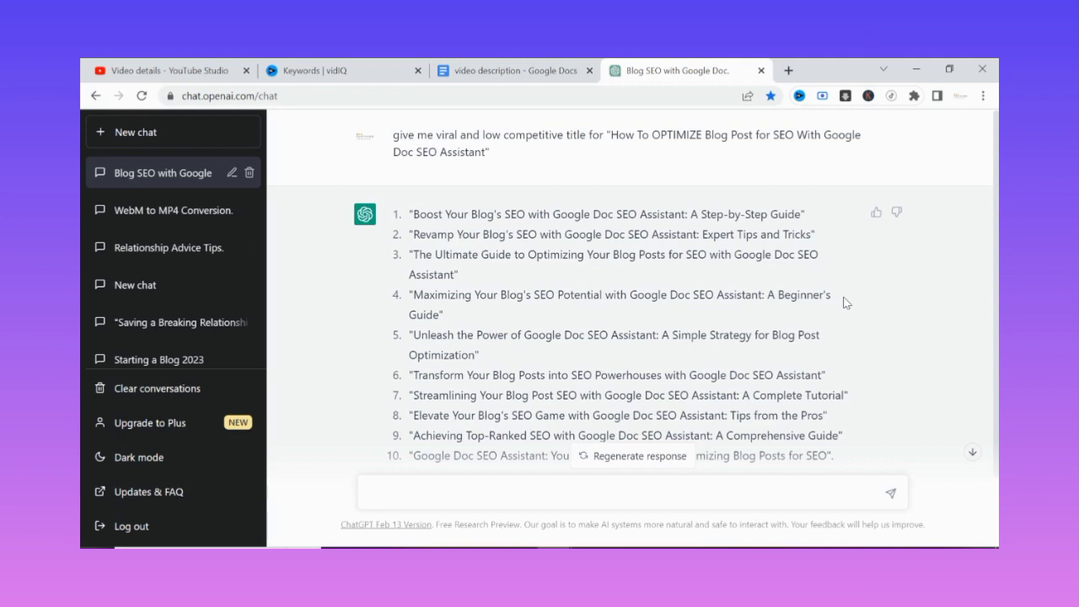
pyautogui.moveTo(413, 214); pyautogui.dragTo(801, 209)
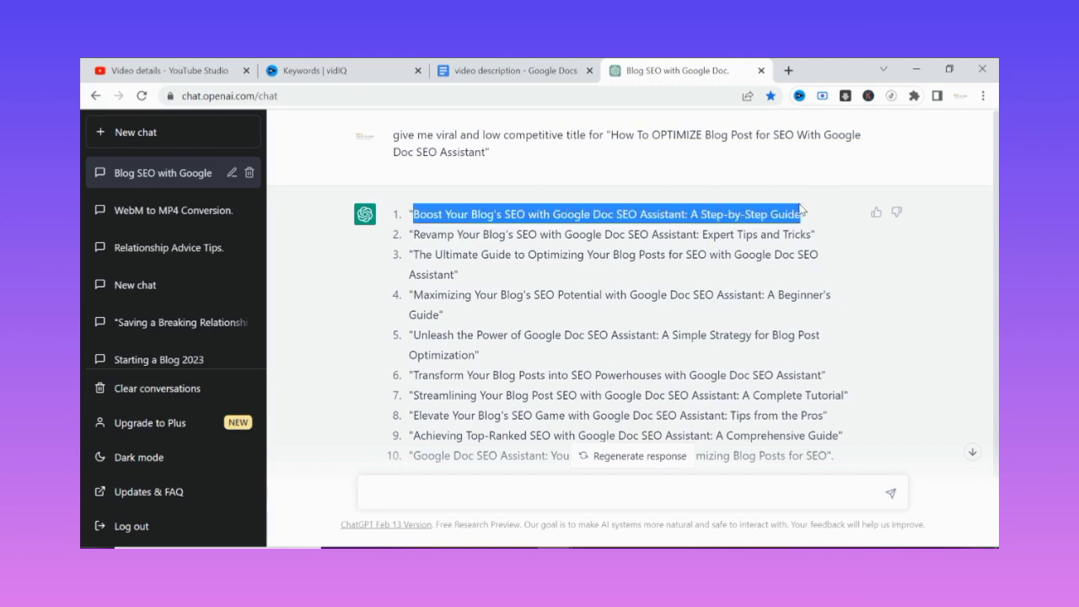
pyautogui.click(360, 67)
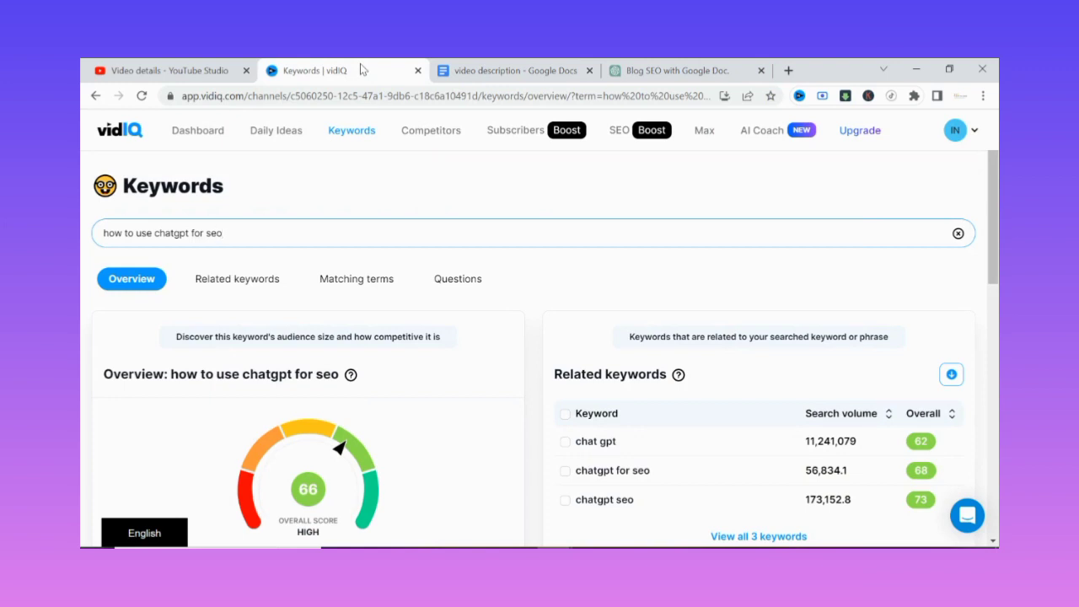
# Step: Check the first and second suggested titles as keywords in vidIQ
pyautogui.hotkey('ctrl', 'a')
pyautogui.write('Boost Your Blogs SEO with Google Doc SEO Assistant: A Step-by-Step Guide')
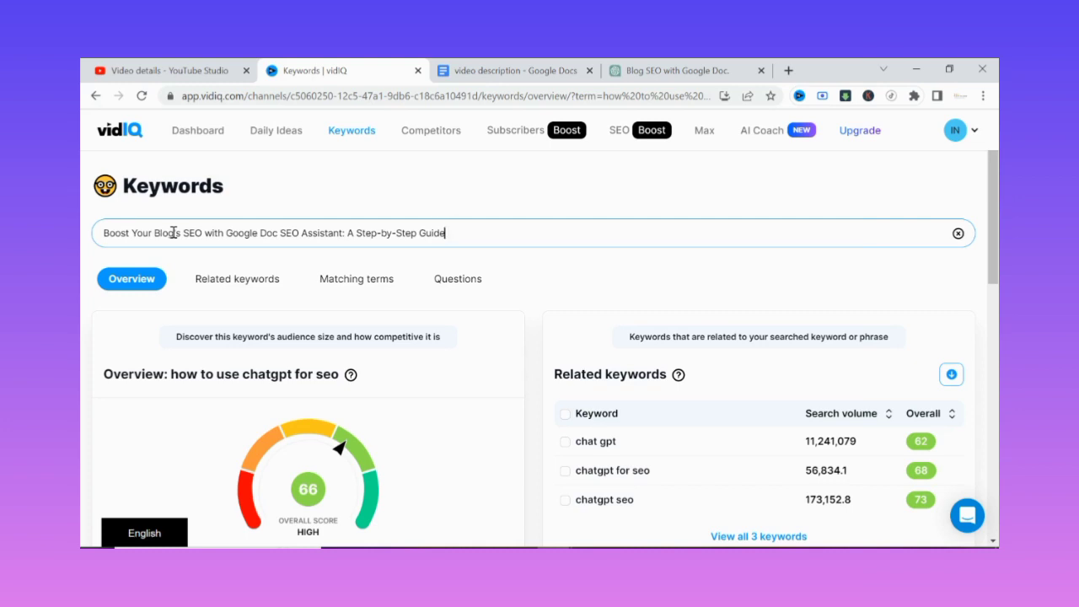
pyautogui.press('Return')
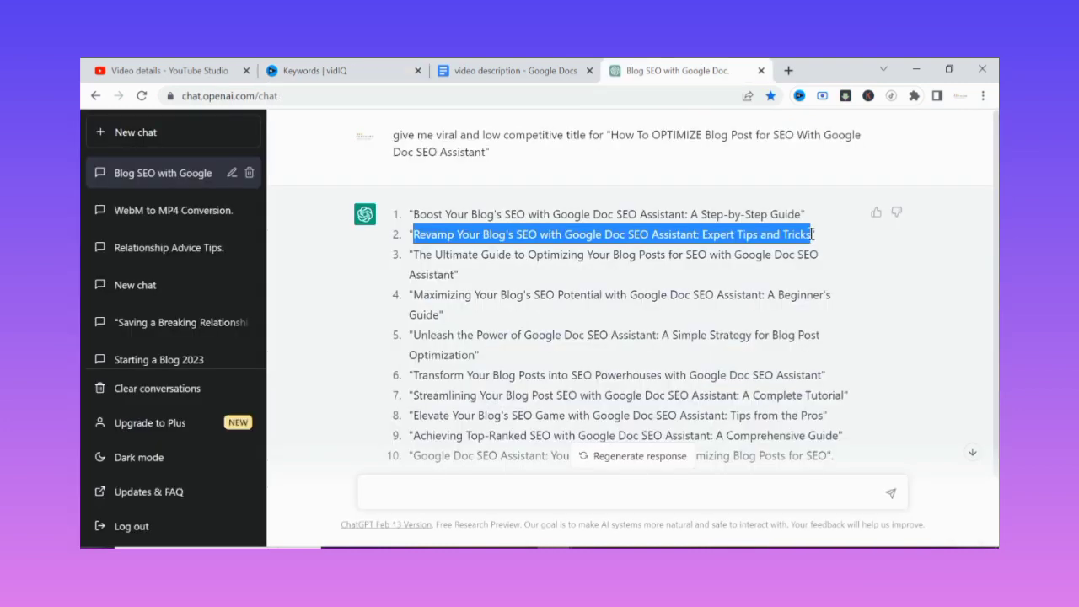
pyautogui.click(341, 74)
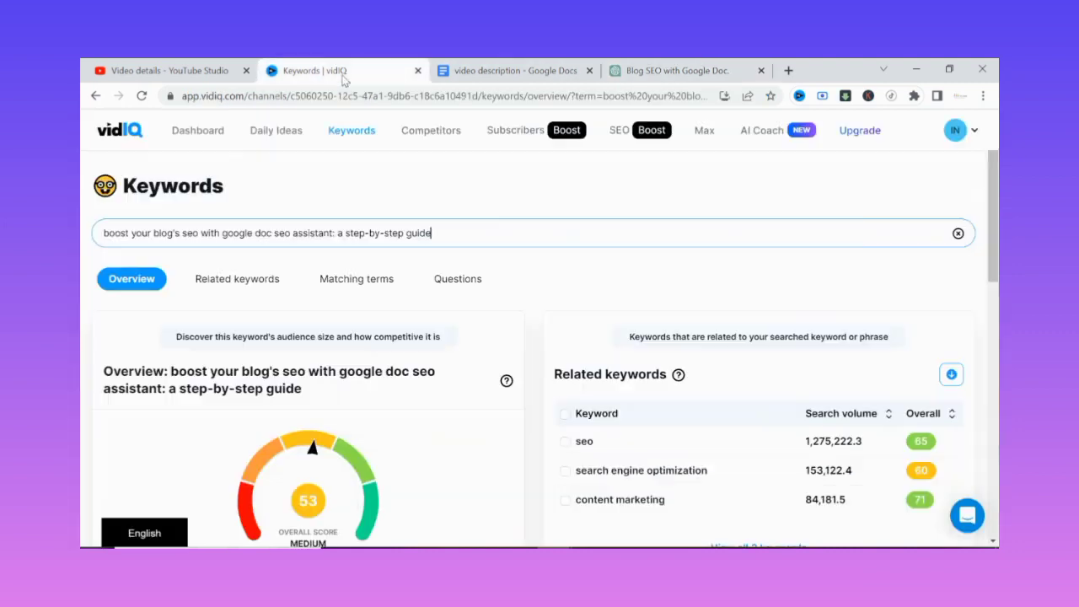
pyautogui.tripleClick(334, 233)
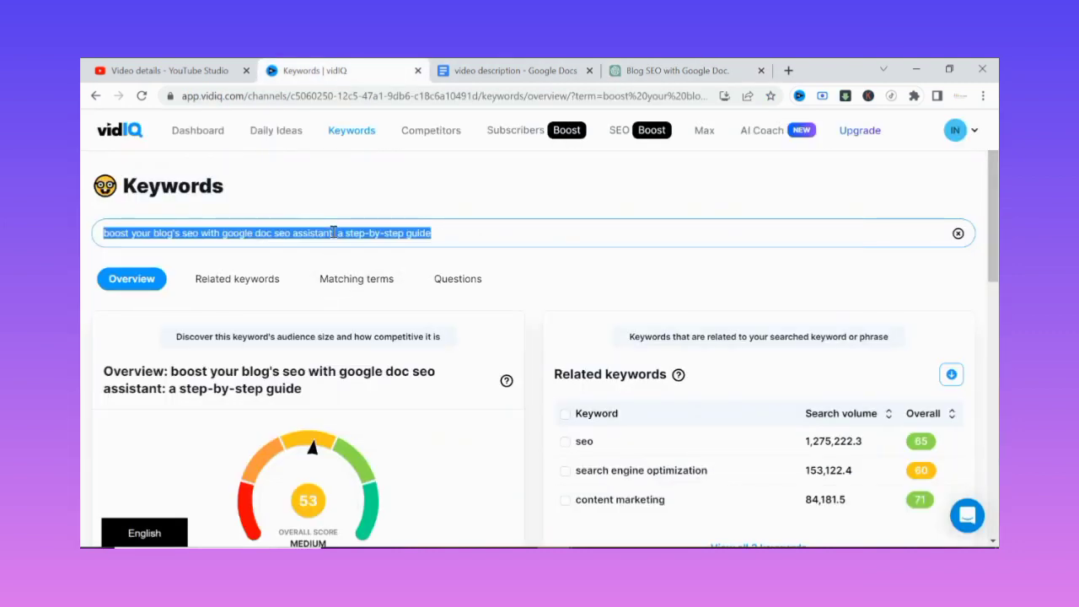
pyautogui.write("Revamp Your Blog's SEO with Google Doc SEO Assistant: Expert Tips and Tricks")
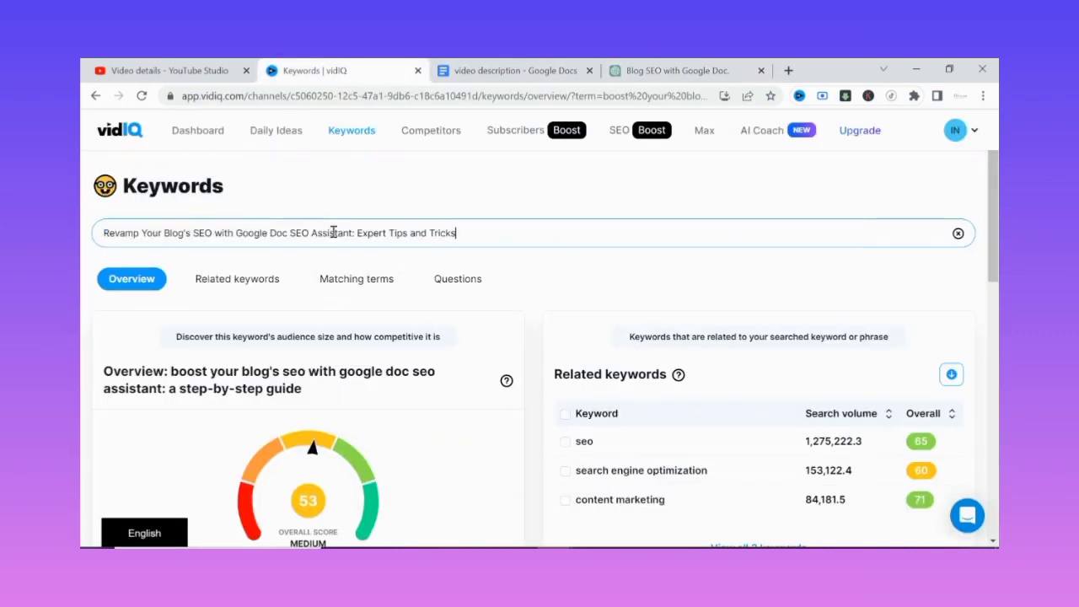
pyautogui.press('Return')
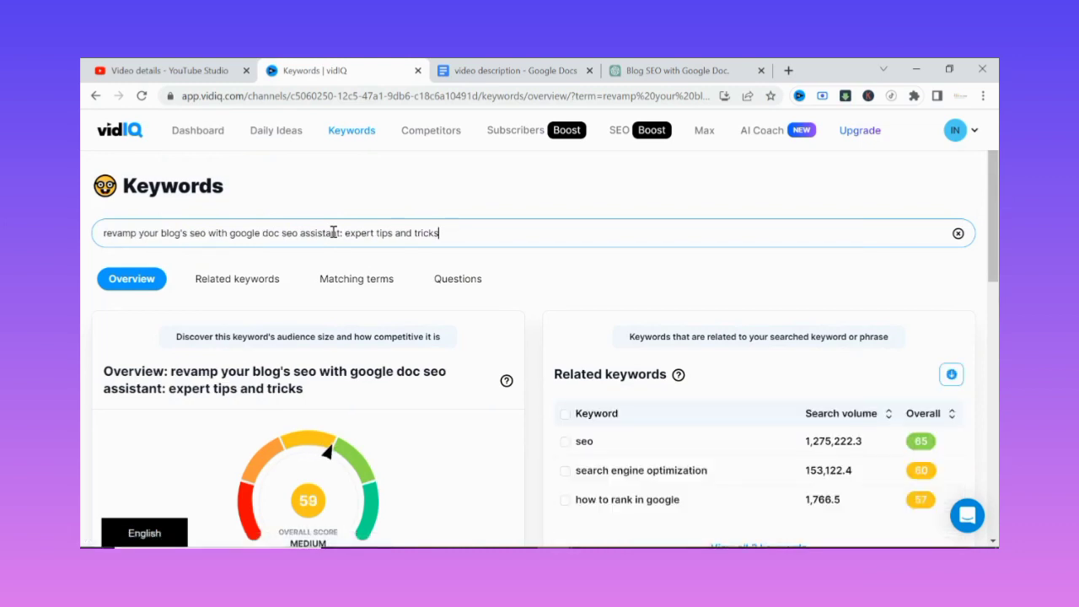
pyautogui.scroll(-1, 333, 233)
pyautogui.scroll(-2, 334, 232)
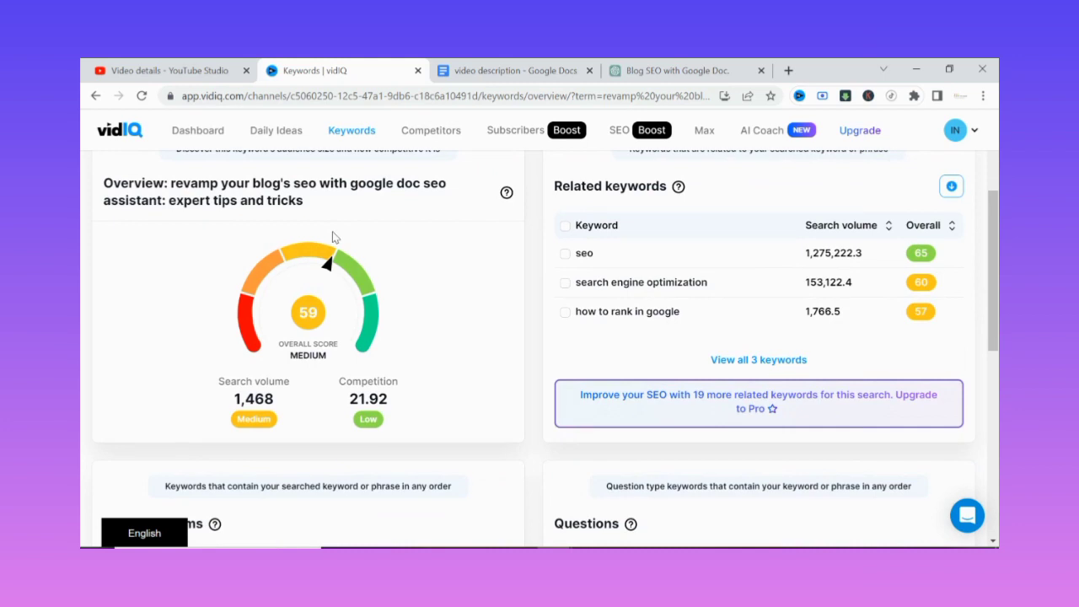
# Step: Copy the fifth suggested title and score it in vidIQ, which rates it 56 (medium)
pyautogui.click(708, 74)
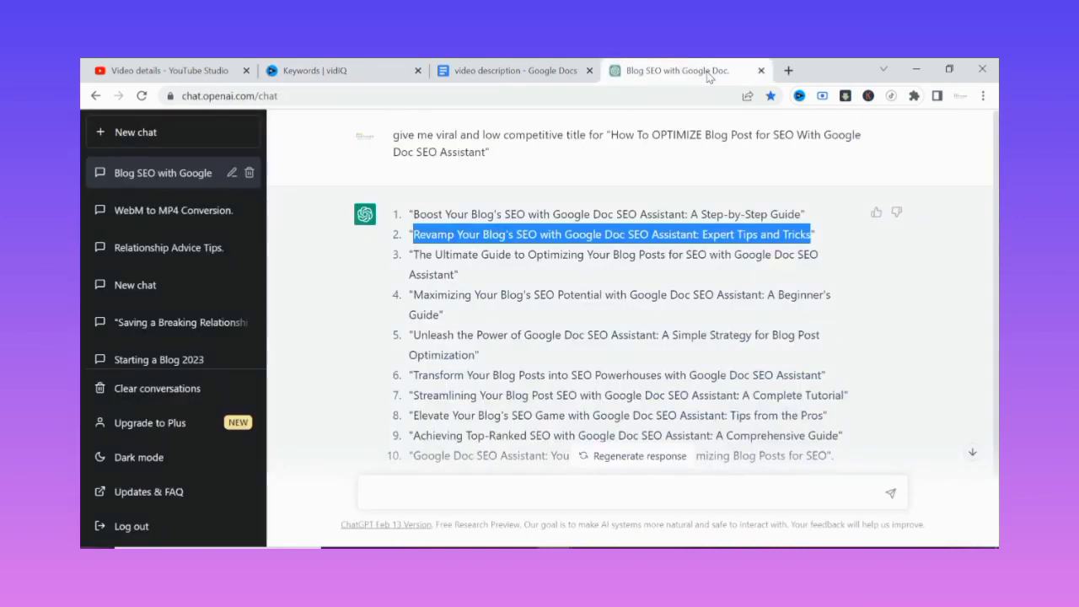
pyautogui.click(416, 459)
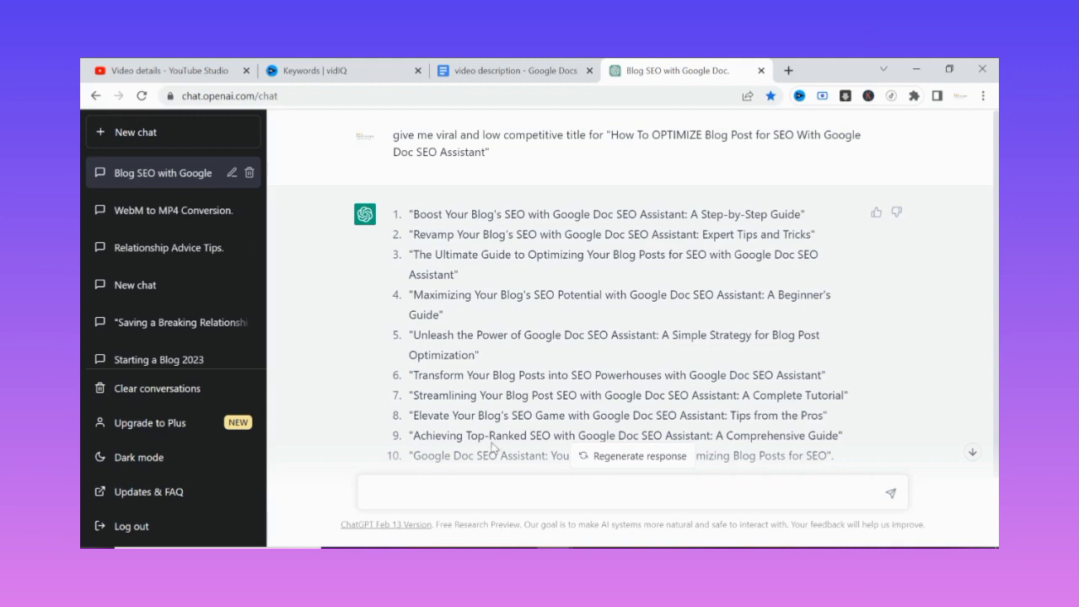
pyautogui.moveTo(413, 335); pyautogui.dragTo(474, 355)
pyautogui.hotkey('ctrl', 'c')
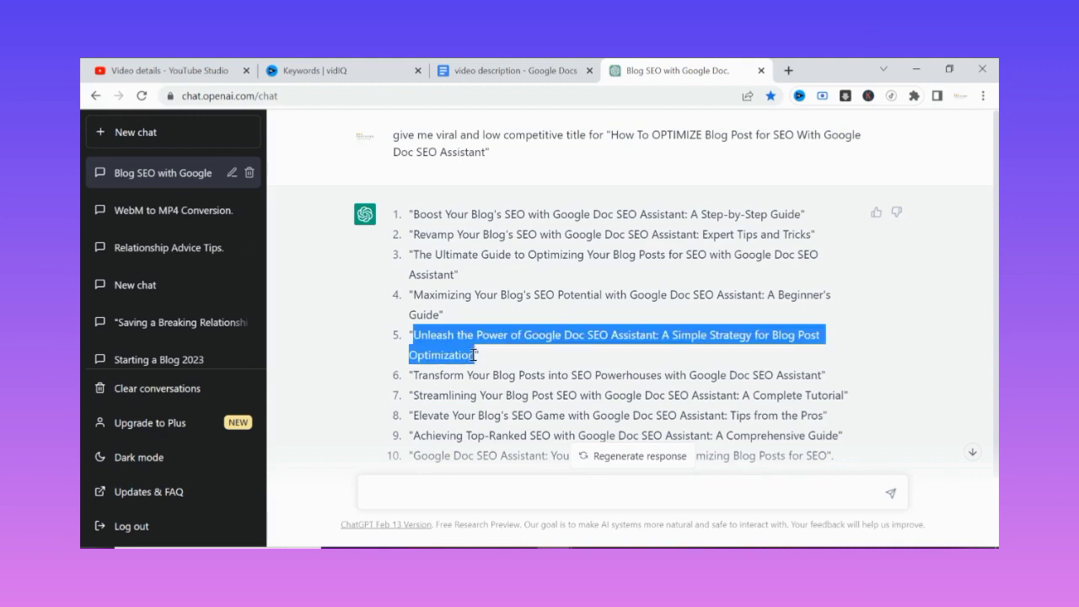
pyautogui.click(309, 70)
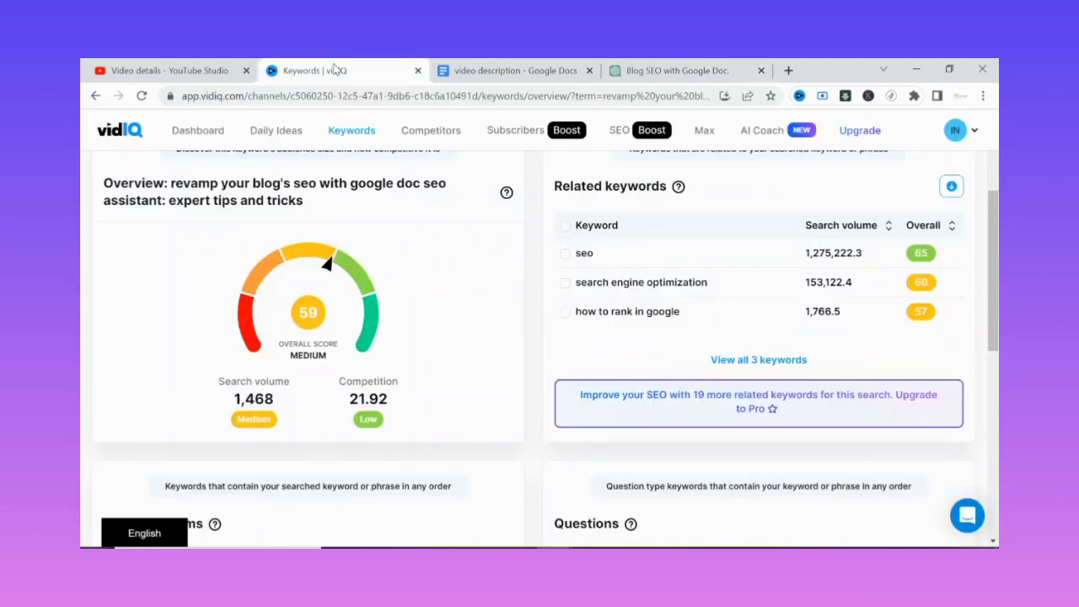
pyautogui.scroll(3, 318, 247)
pyautogui.tripleClick(268, 236)
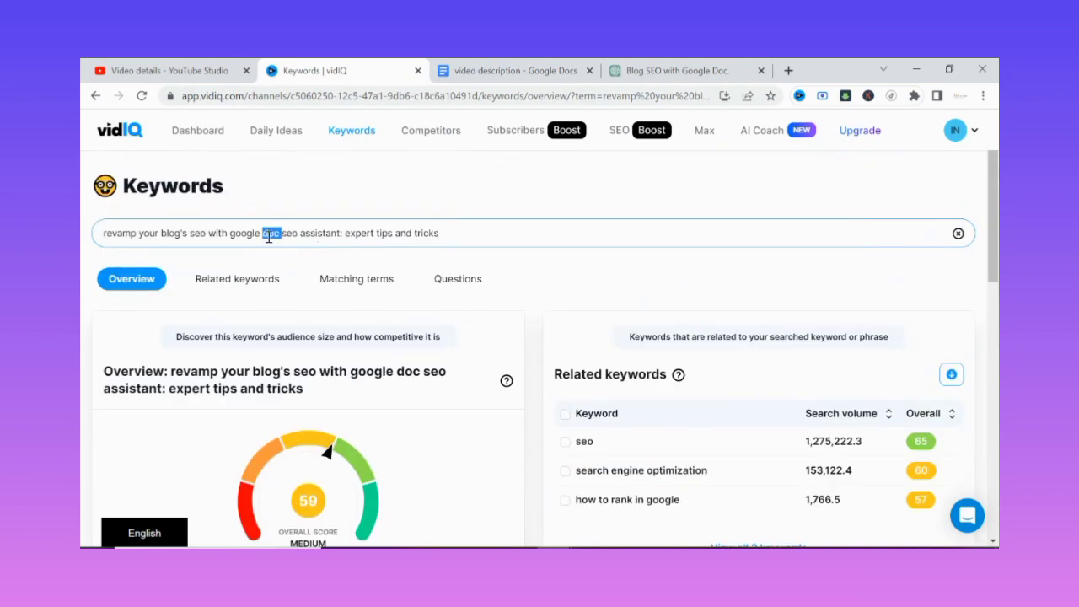
pyautogui.hotkey('ctrl', 'v')
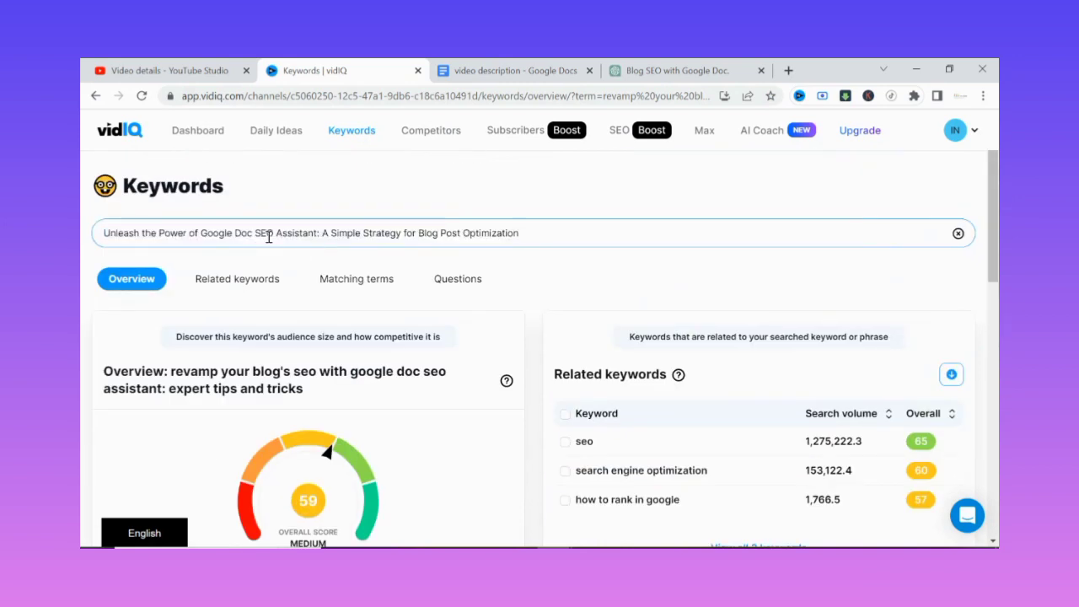
pyautogui.press('Return')
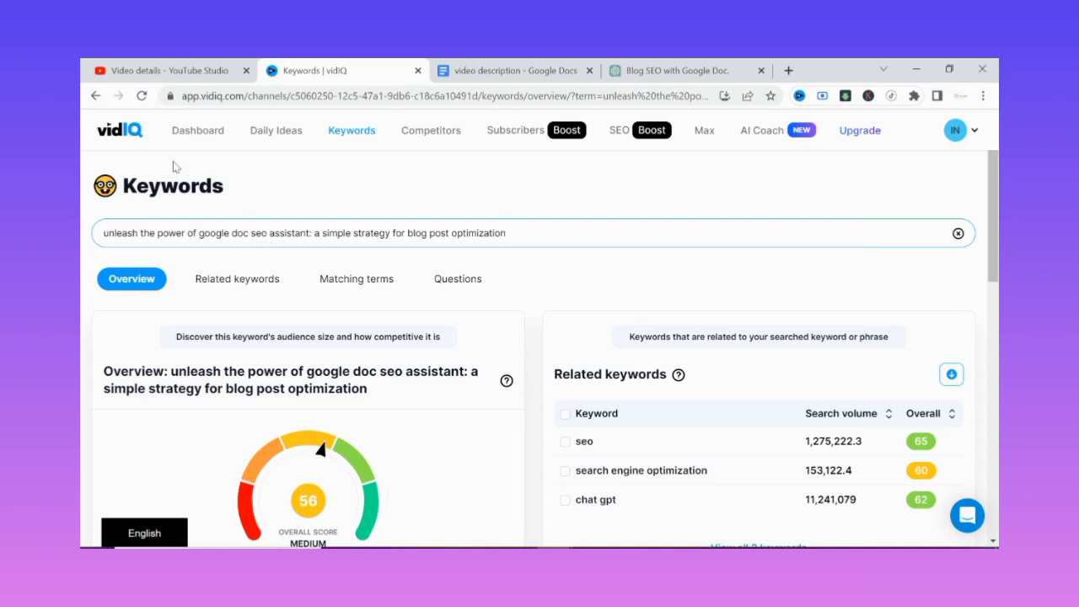
pyautogui.click(131, 72)
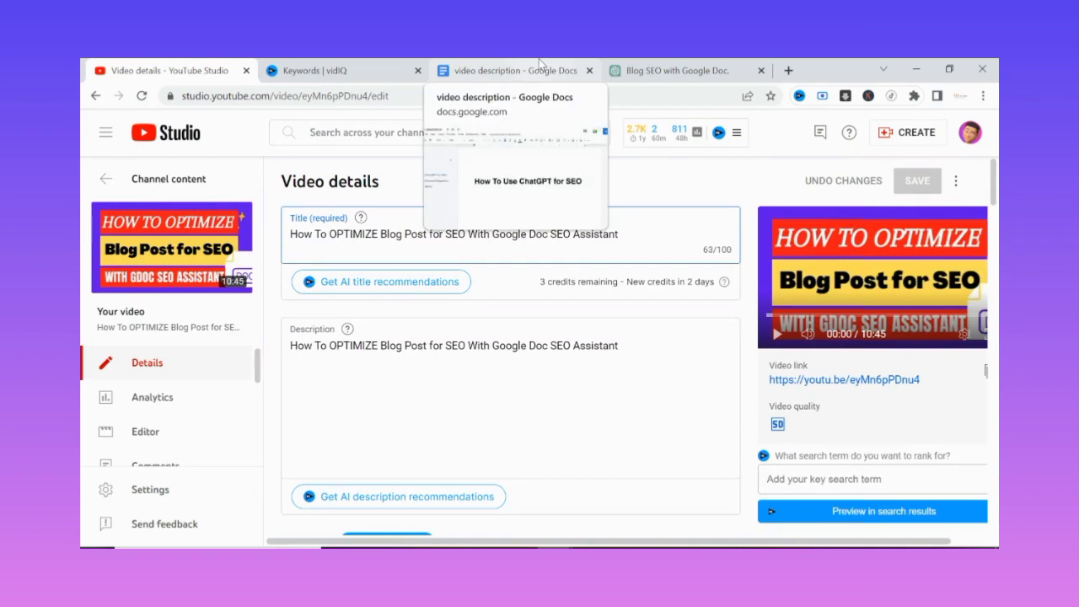
# Step: Compare the tabs, copy ChatGPT's second suggested title, and click into the Studio description box
pyautogui.click(695, 70)
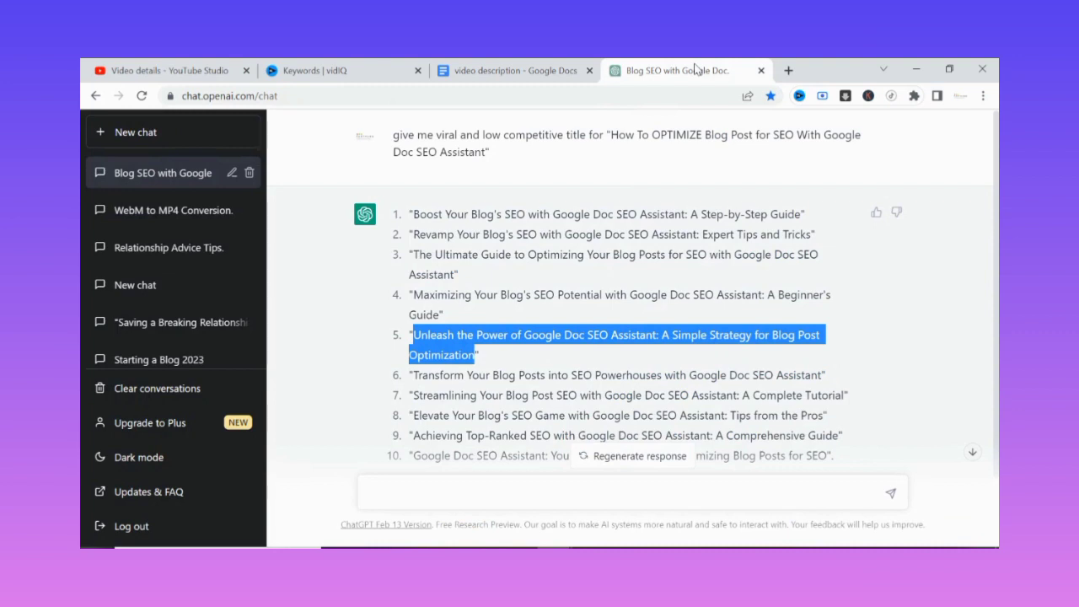
pyautogui.click(373, 67)
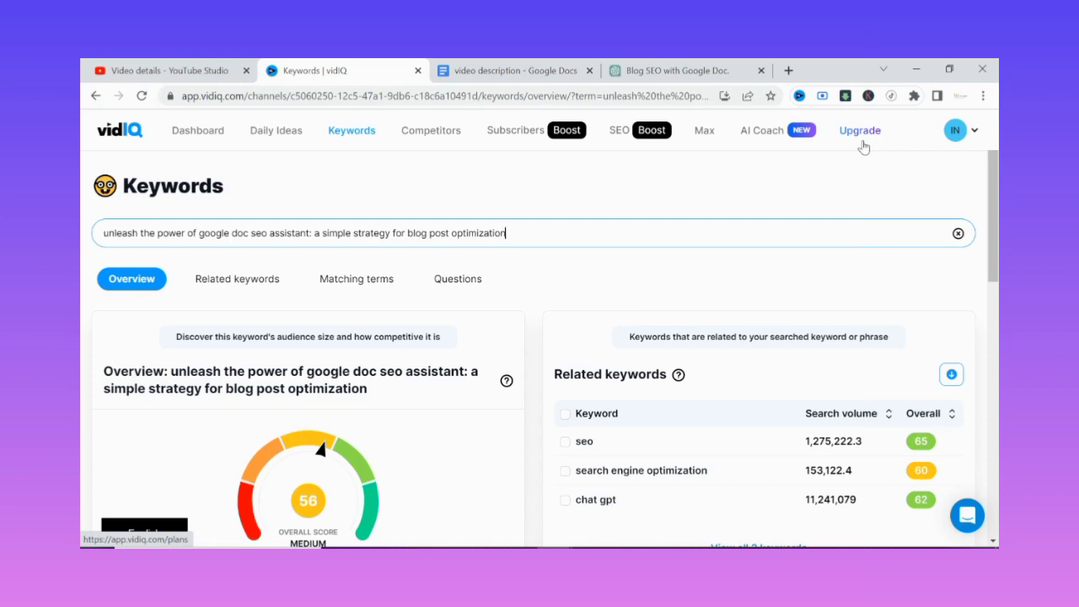
pyautogui.click(175, 68)
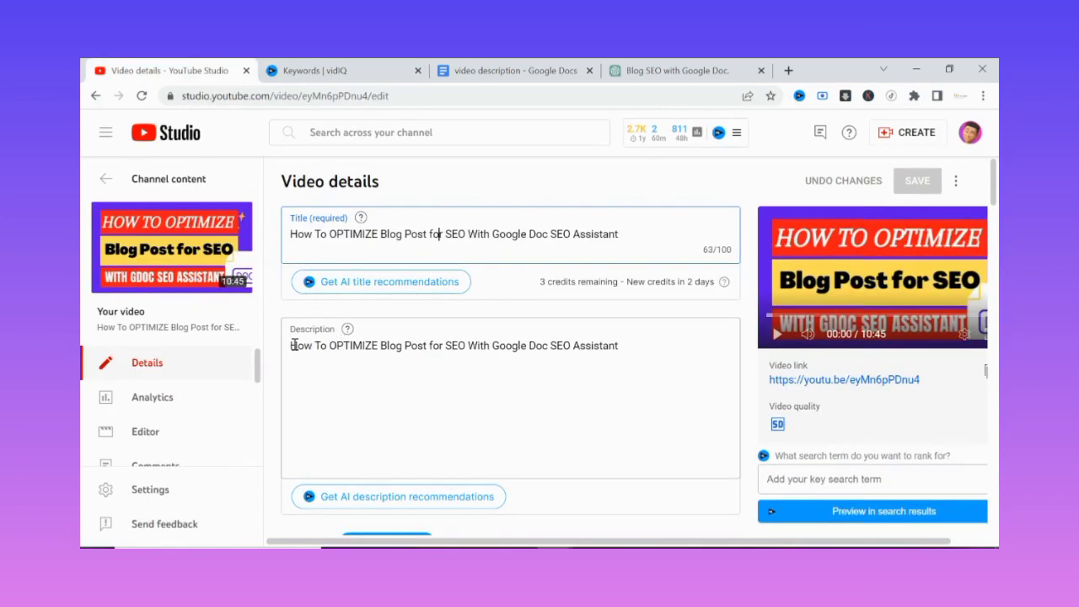
pyautogui.hotkey('ctrl', '4')
pyautogui.moveTo(416, 238); pyautogui.dragTo(814, 238)
pyautogui.hotkey('ctrl', 'c')
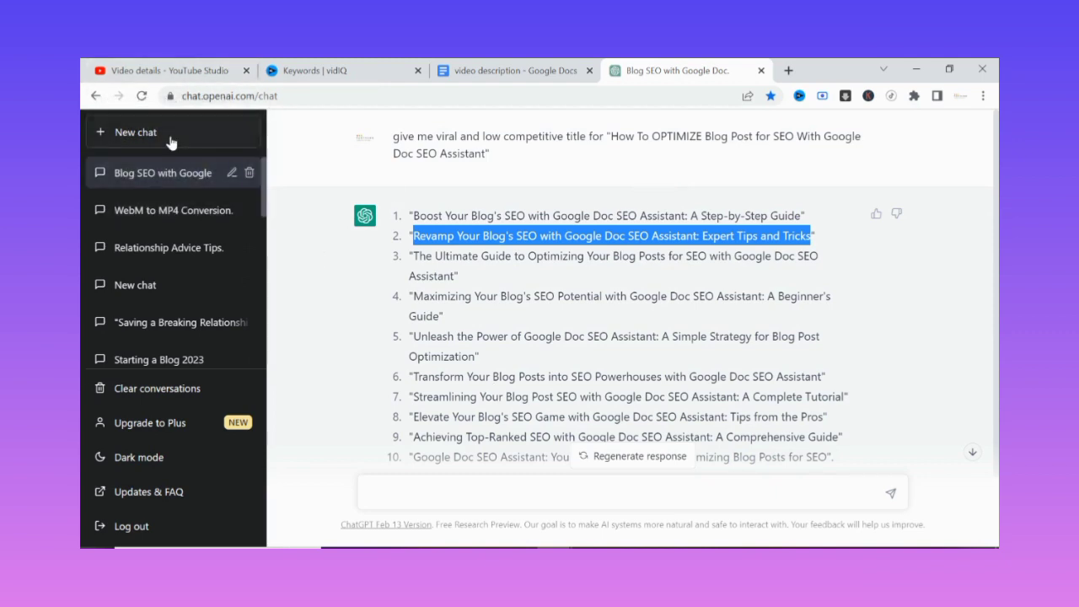
pyautogui.click(190, 71)
pyautogui.click(376, 393)
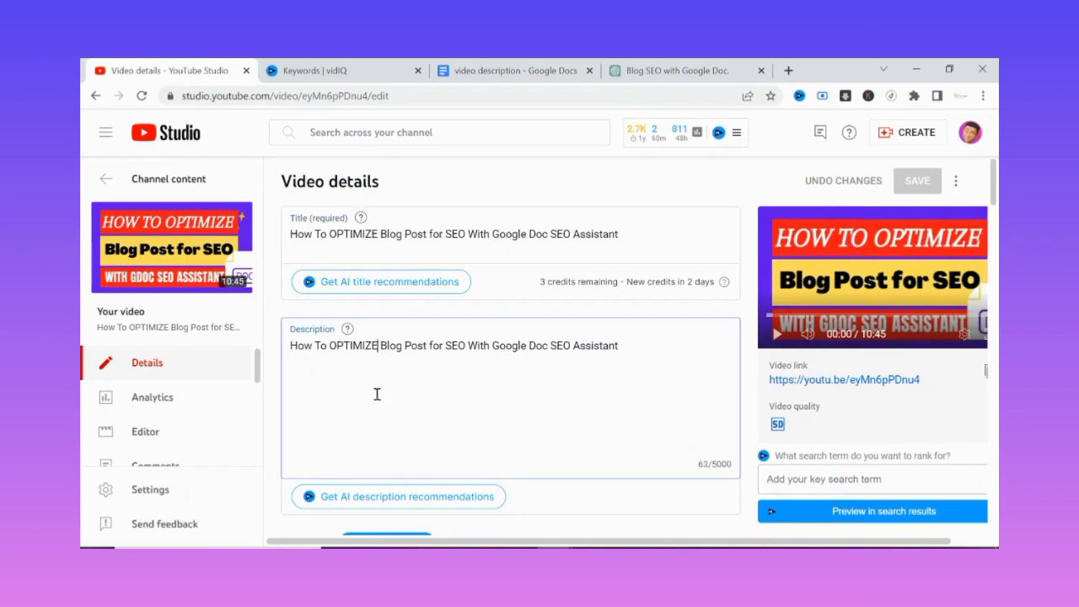
pyautogui.click(681, 72)
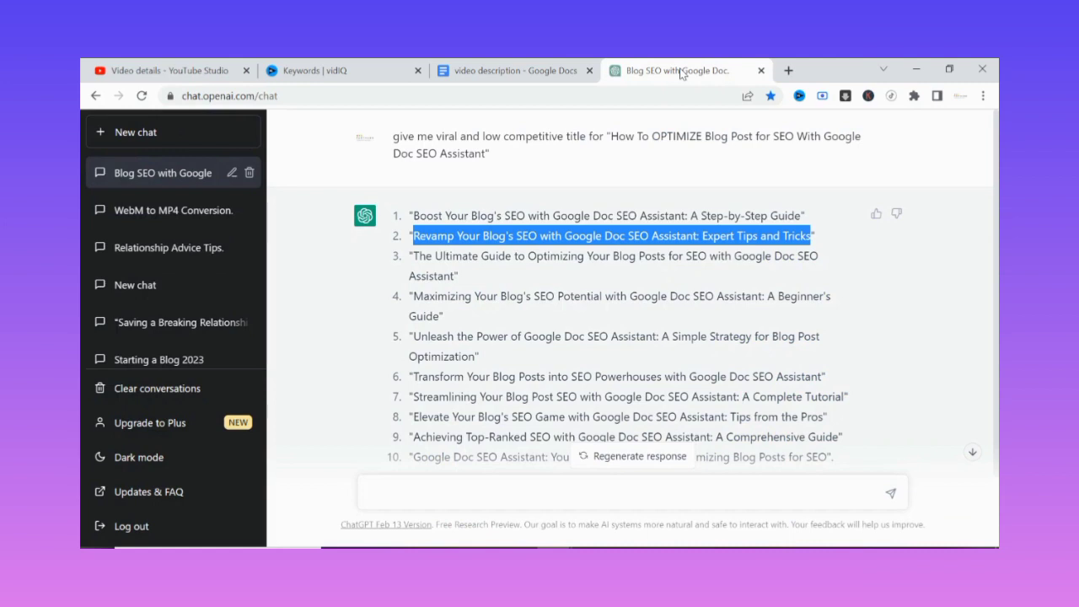
# Step: Request a 300-word SEO-optimized YouTube description for the quoted 'Revamp Your Blog's SEO' title
pyautogui.click(427, 500)
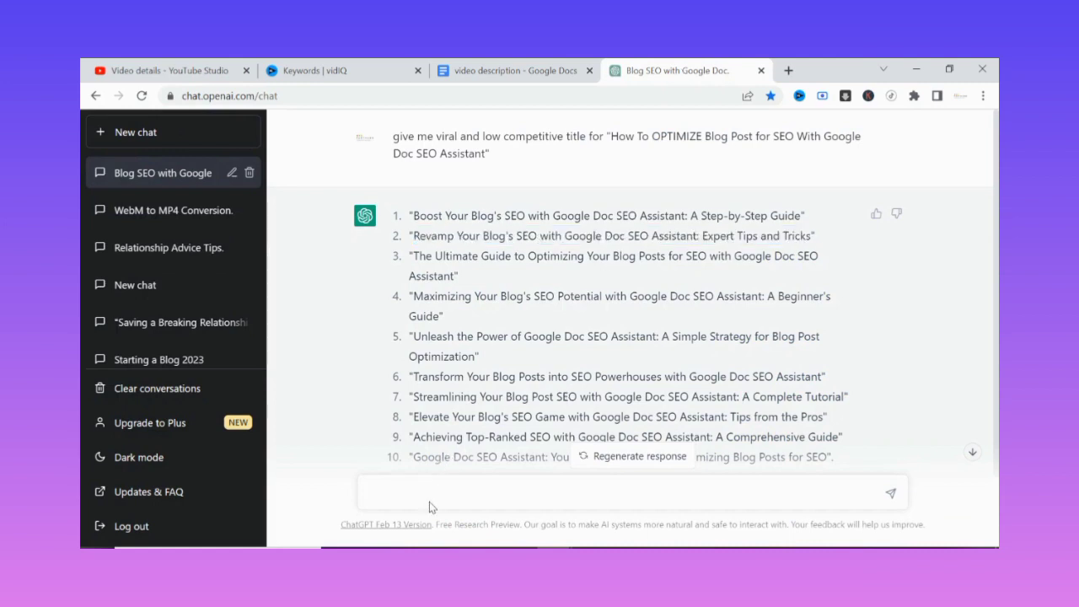
pyautogui.write('write a well-written and seo')
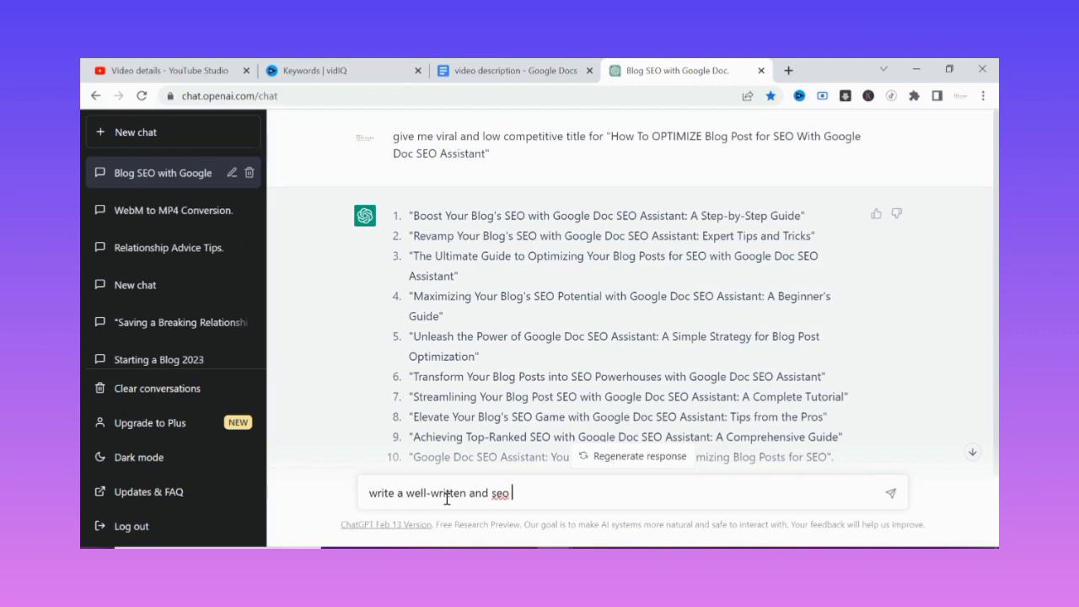
pyautogui.write(' optimized description fo')
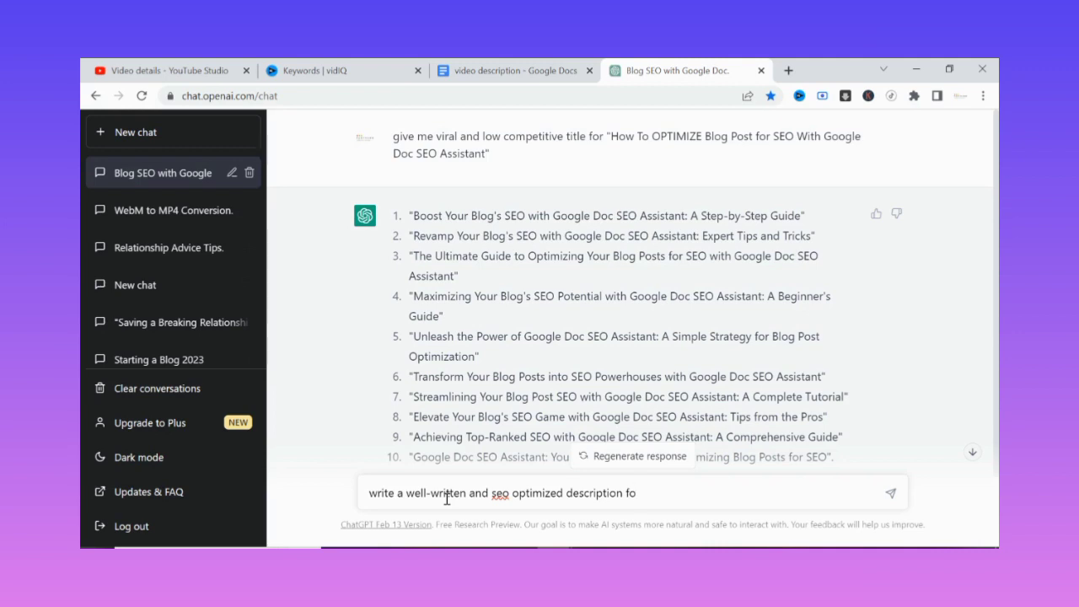
pyautogui.press('BackSpace')
pyautogui.press('BackSpace')
pyautogui.click(566, 492)
pyautogui.write('video description ')
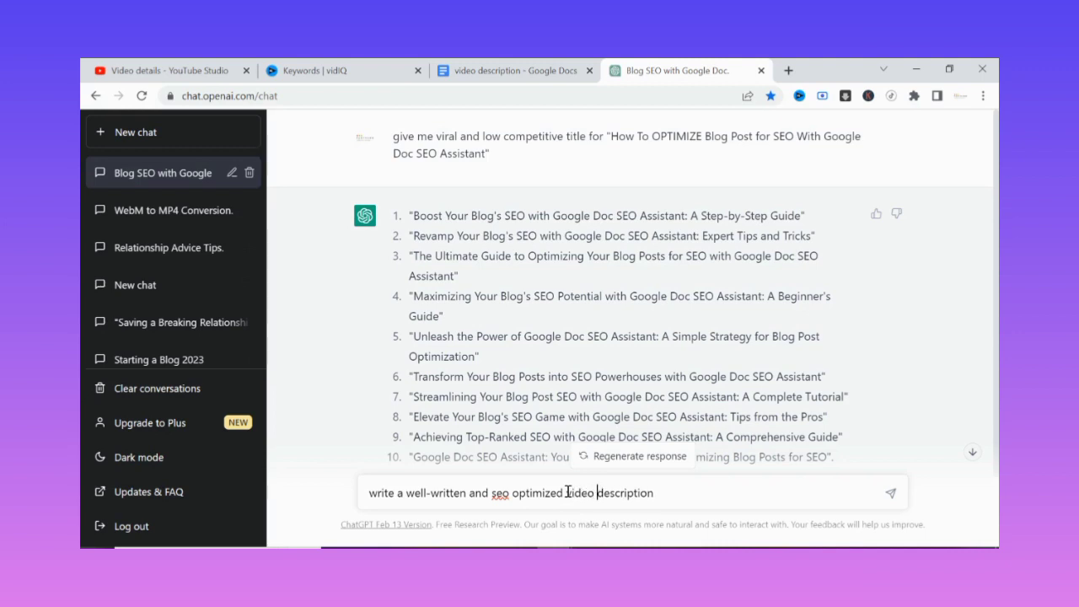
pyautogui.write('for youtube on')
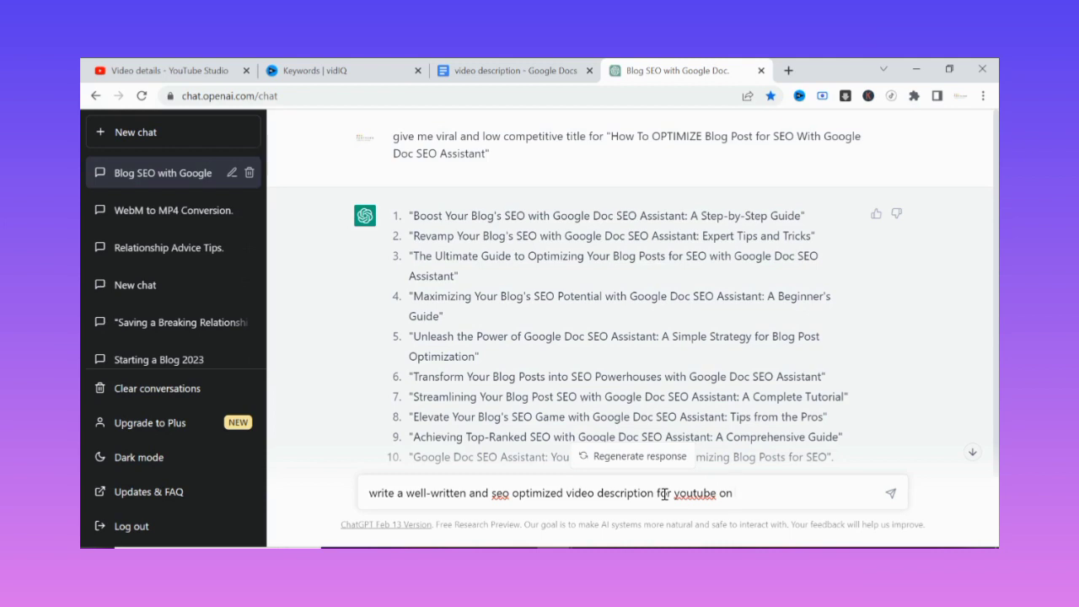
pyautogui.hotkey('ctrl', 'v')
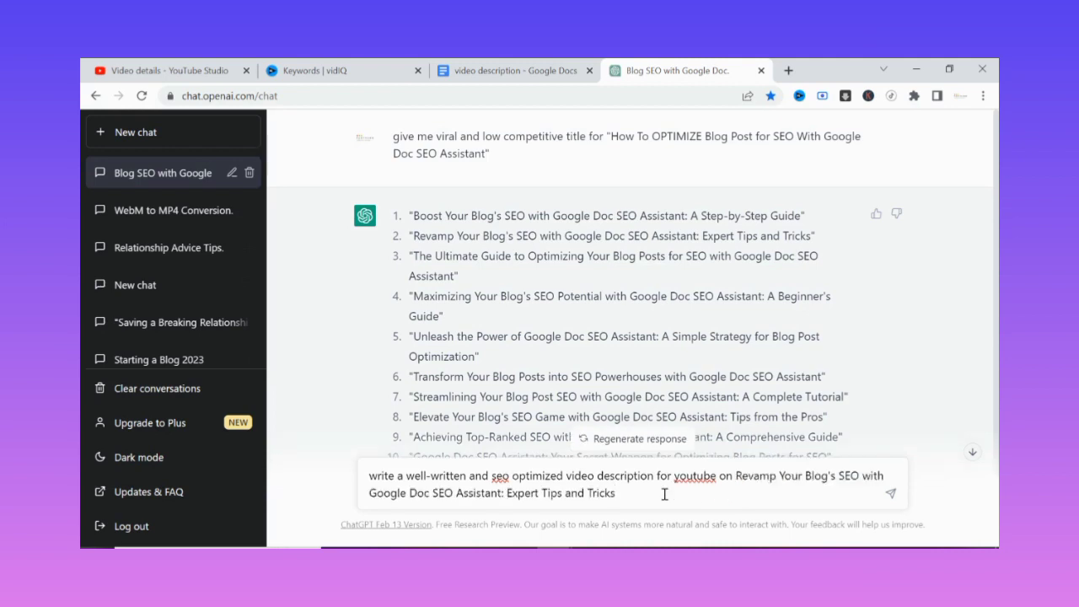
pyautogui.write('"')
pyautogui.click(735, 476)
pyautogui.write('"')
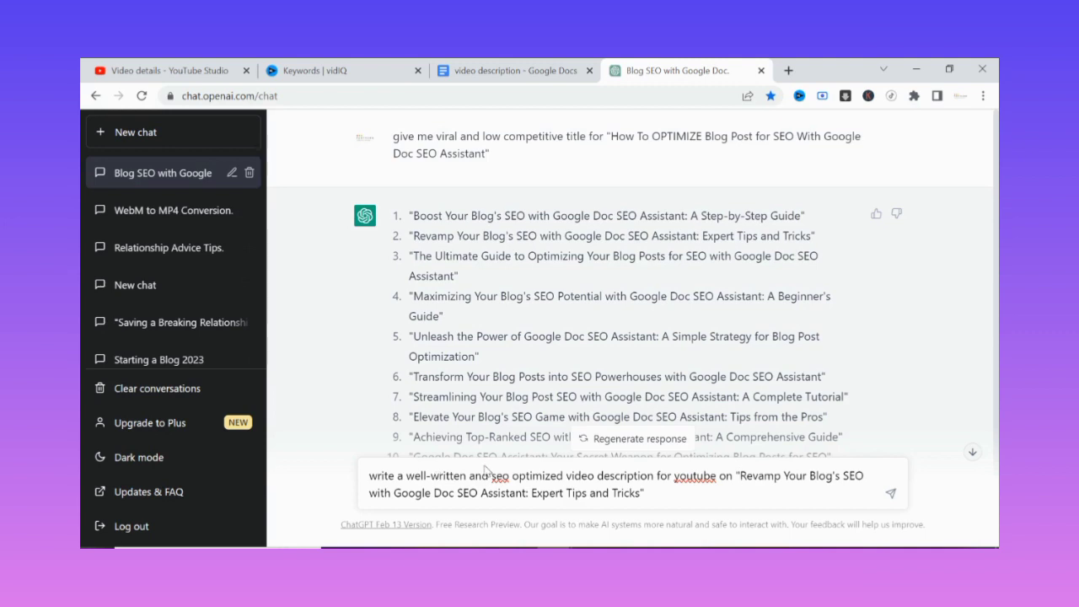
pyautogui.click(471, 477)
pyautogui.write('300 w')
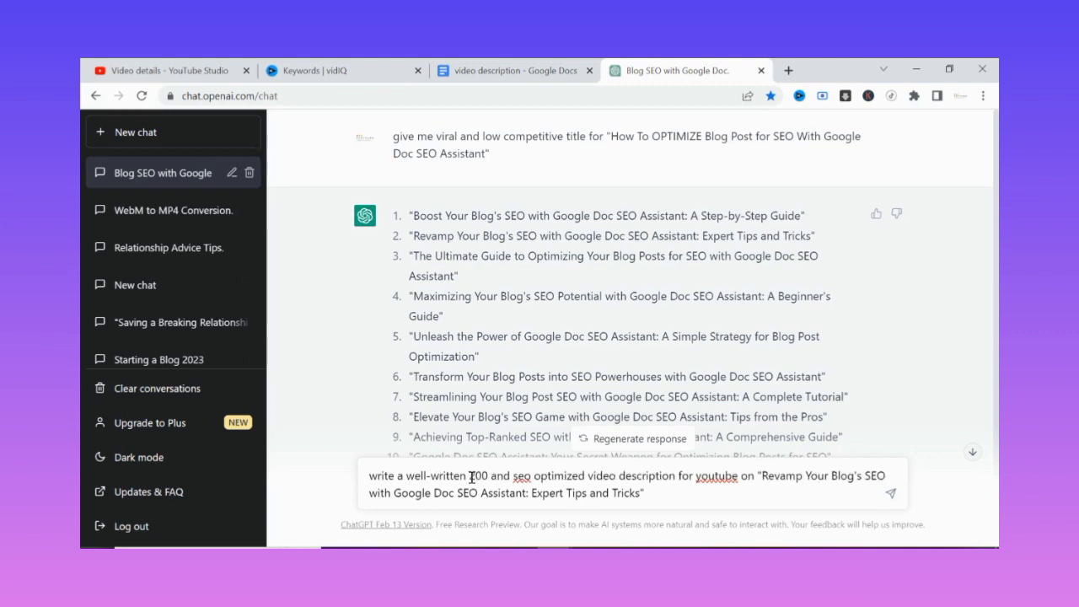
pyautogui.write('ords')
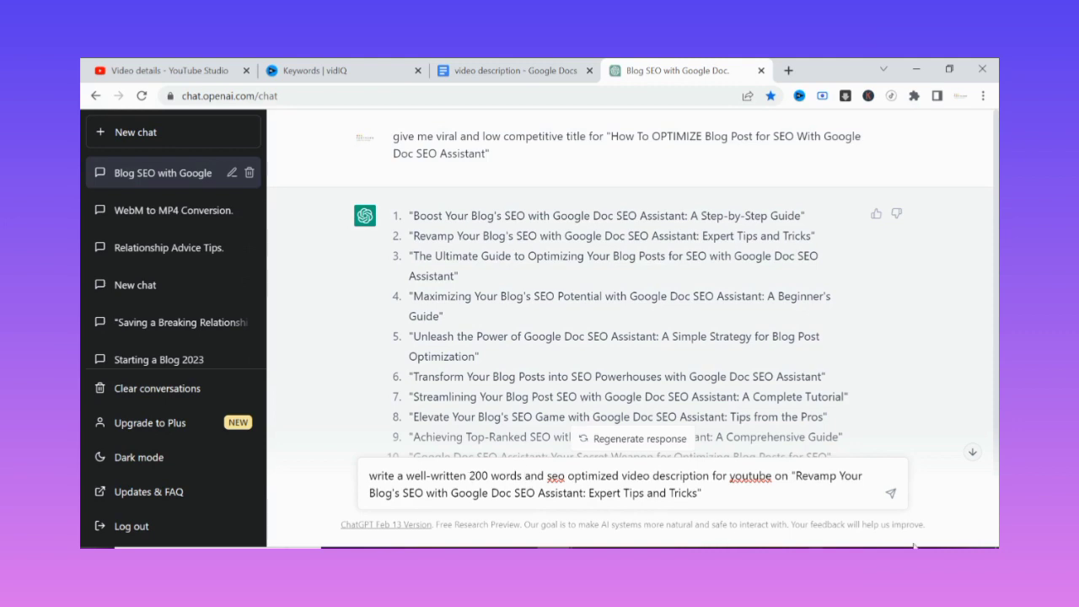
pyautogui.click(891, 497)
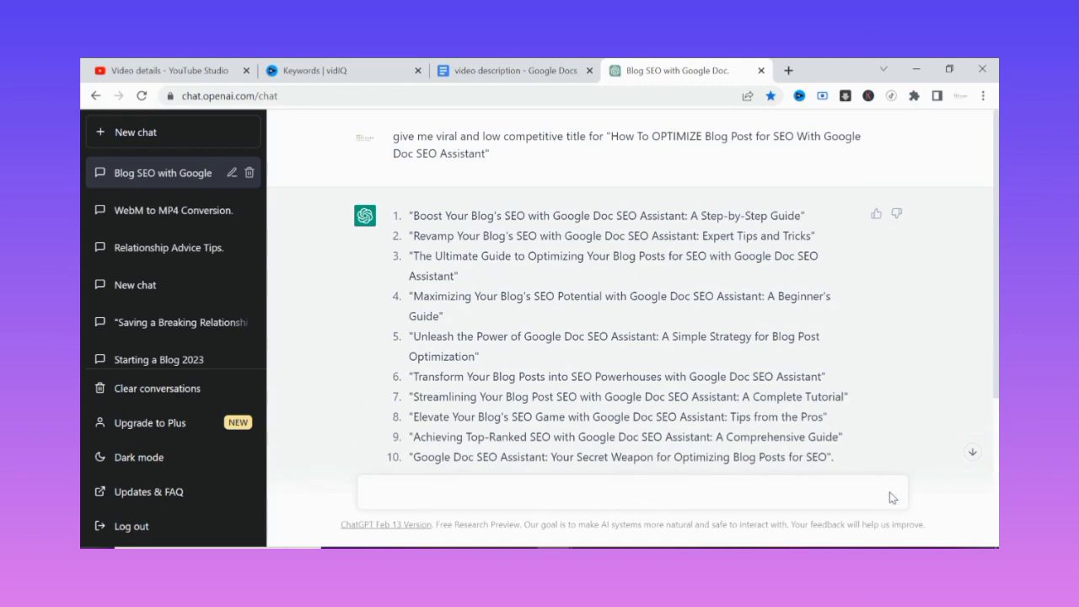
# Step: Select and copy ChatGPT's full four-paragraph description reply
pyautogui.click(974, 455)
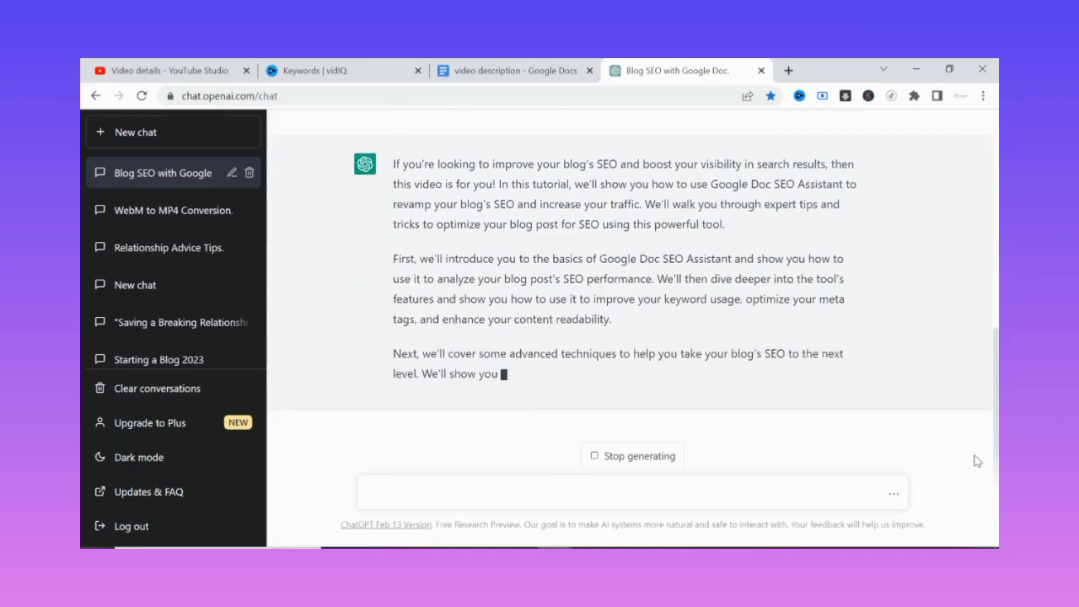
pyautogui.scroll(1, 795, 280)
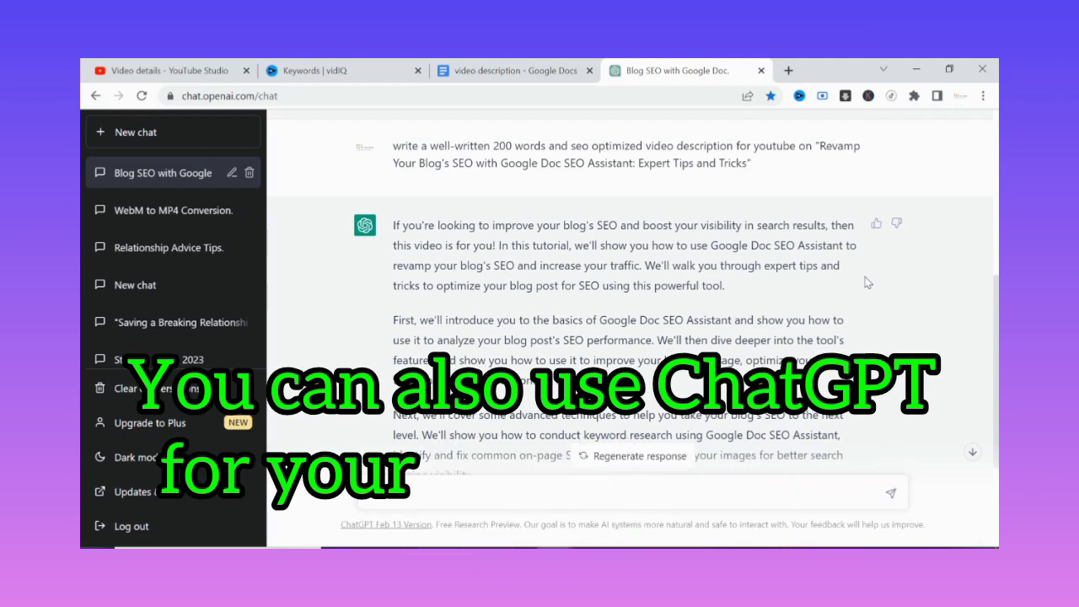
pyautogui.scroll(-4, 868, 282)
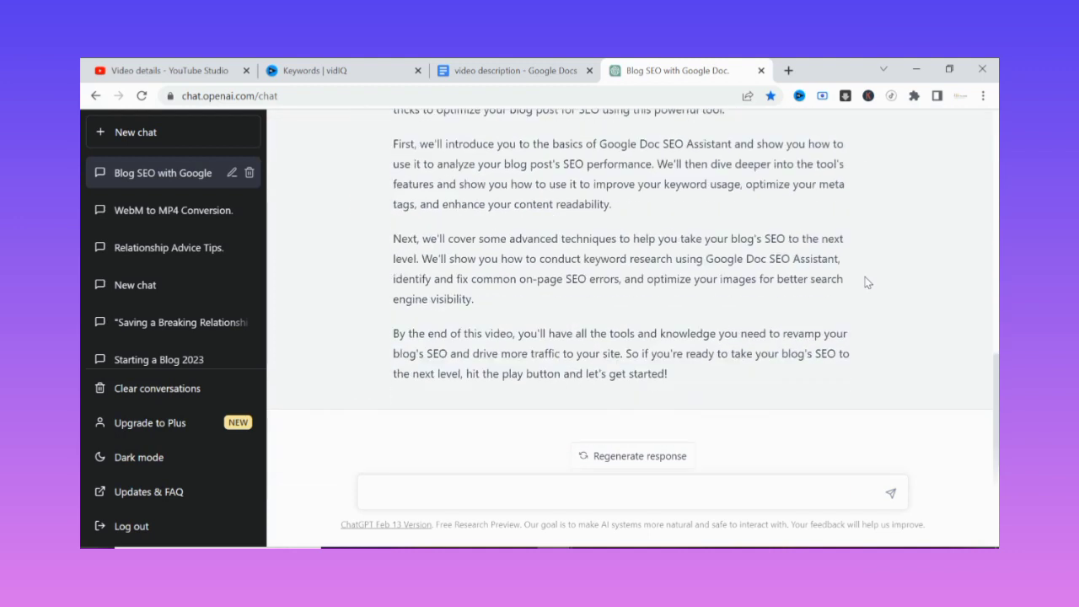
pyautogui.scroll(3, 856, 312)
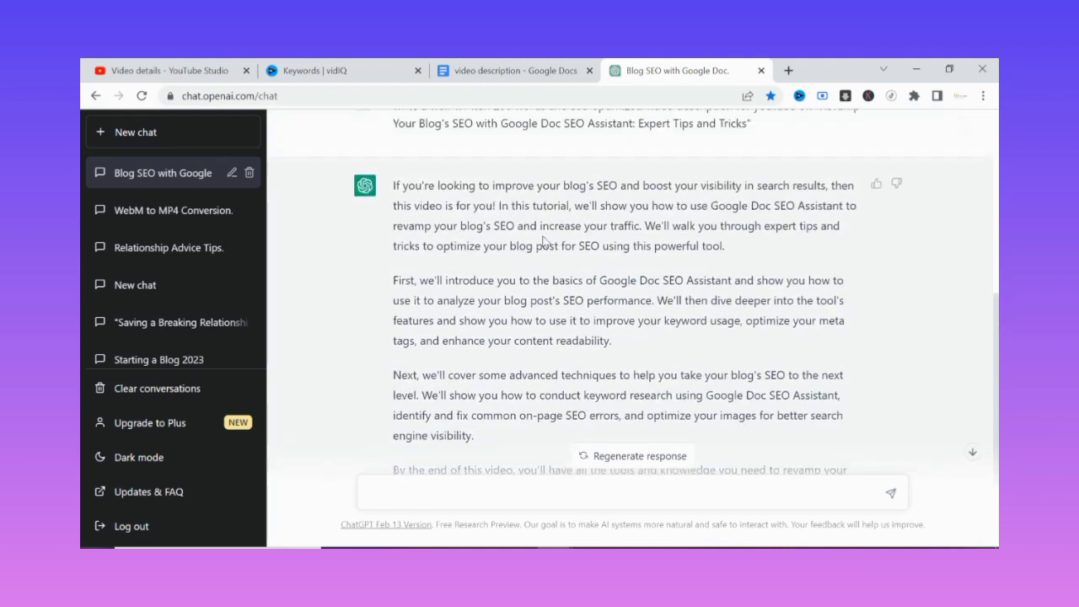
pyautogui.moveTo(392, 186); pyautogui.dragTo(673, 384)
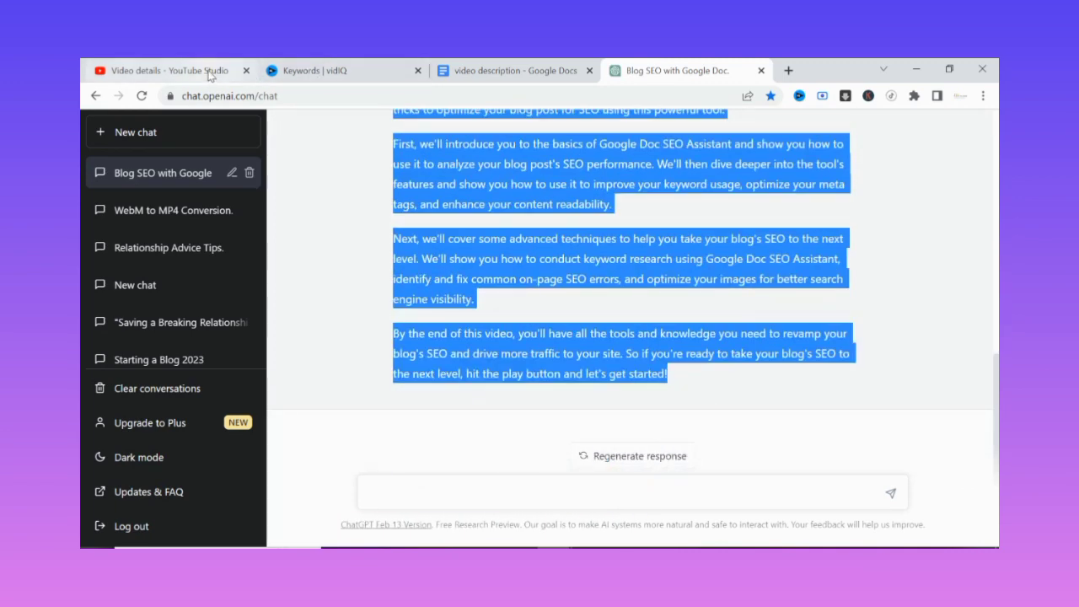
pyautogui.click(164, 70)
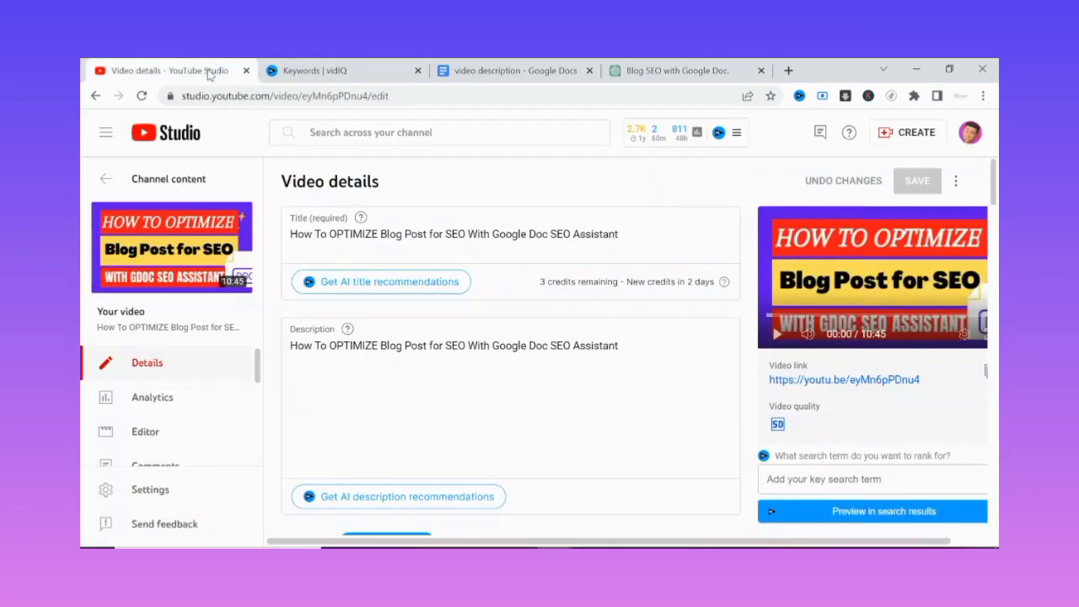
# Step: Paste the generated paragraphs on a new line below the description's title line, then review Tags
pyautogui.click(645, 347)
pyautogui.press('Return')
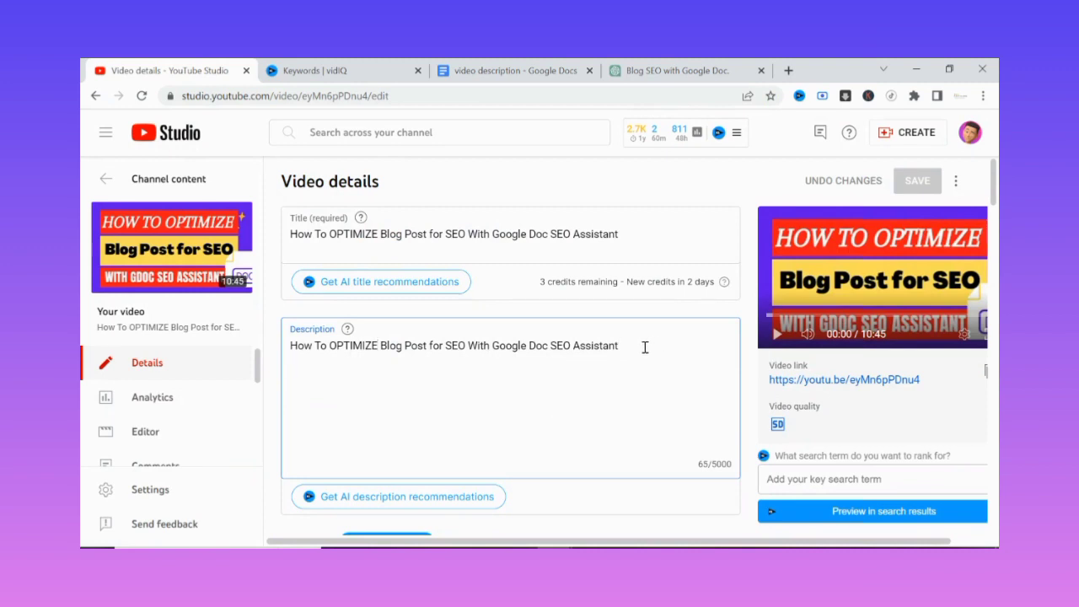
pyautogui.hotkey('ctrl', 'v')
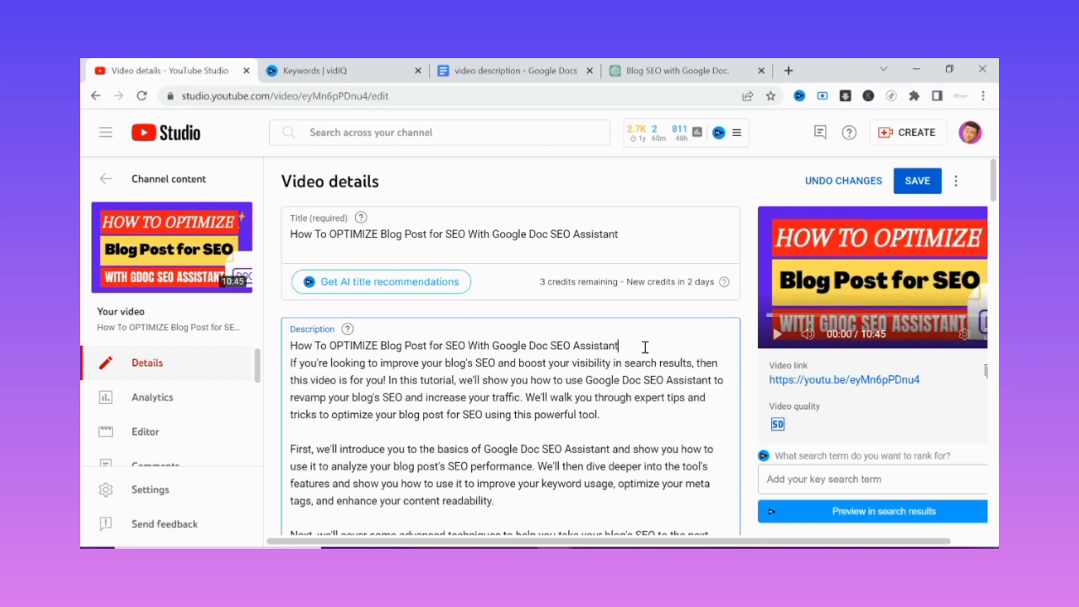
pyautogui.scroll(-10, 645, 350)
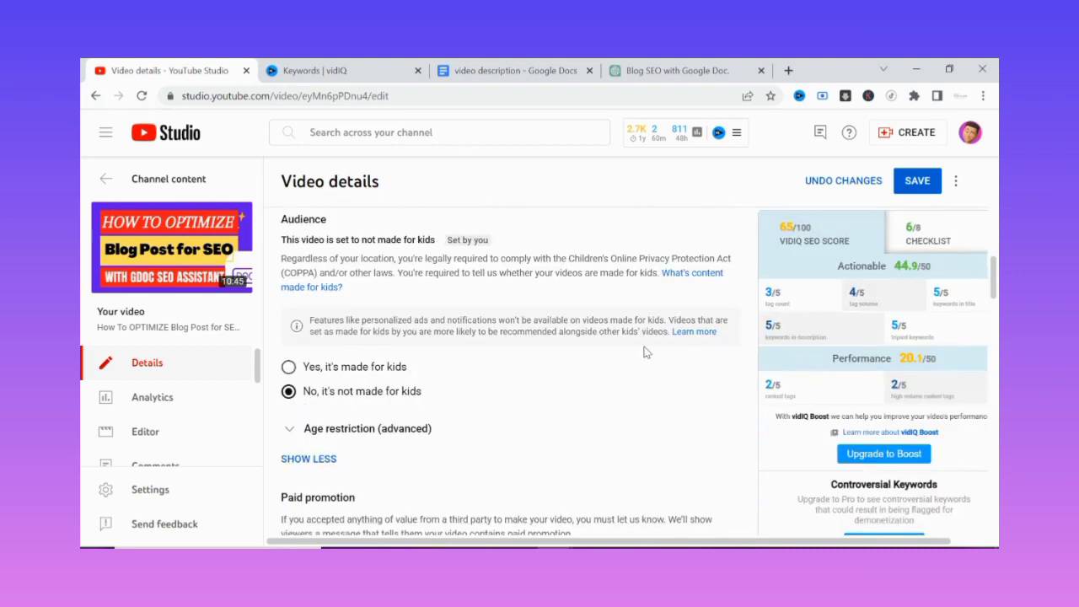
pyautogui.scroll(-3, 645, 352)
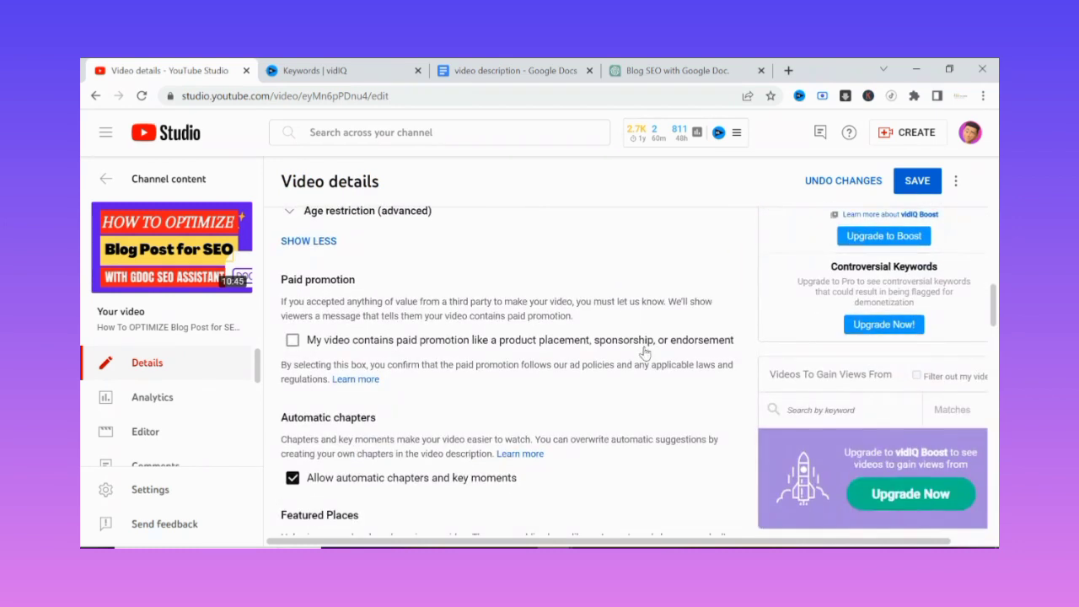
pyautogui.scroll(-3, 646, 352)
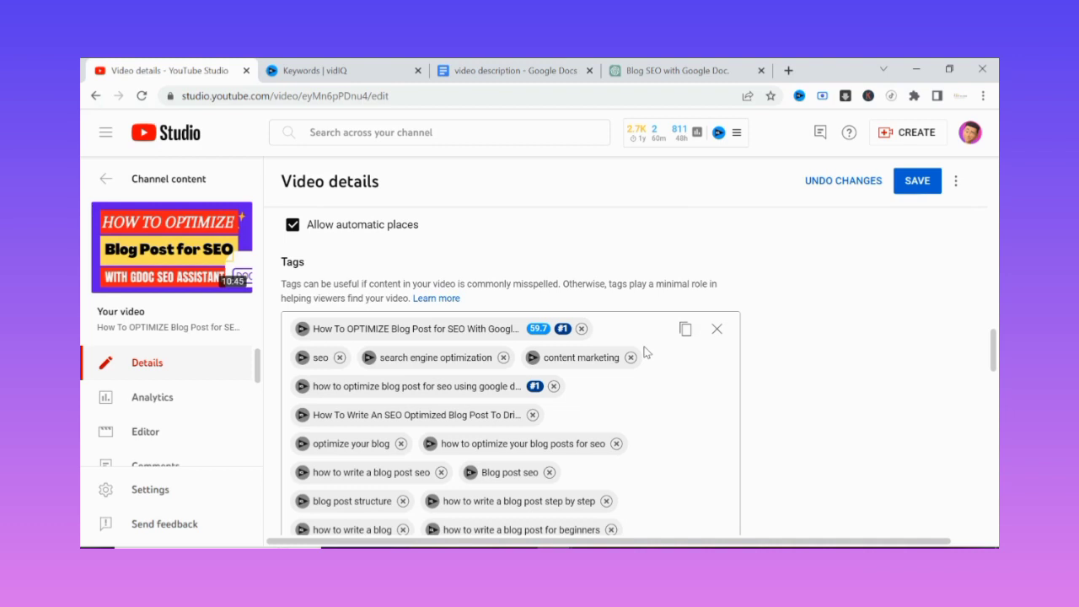
pyautogui.click(679, 70)
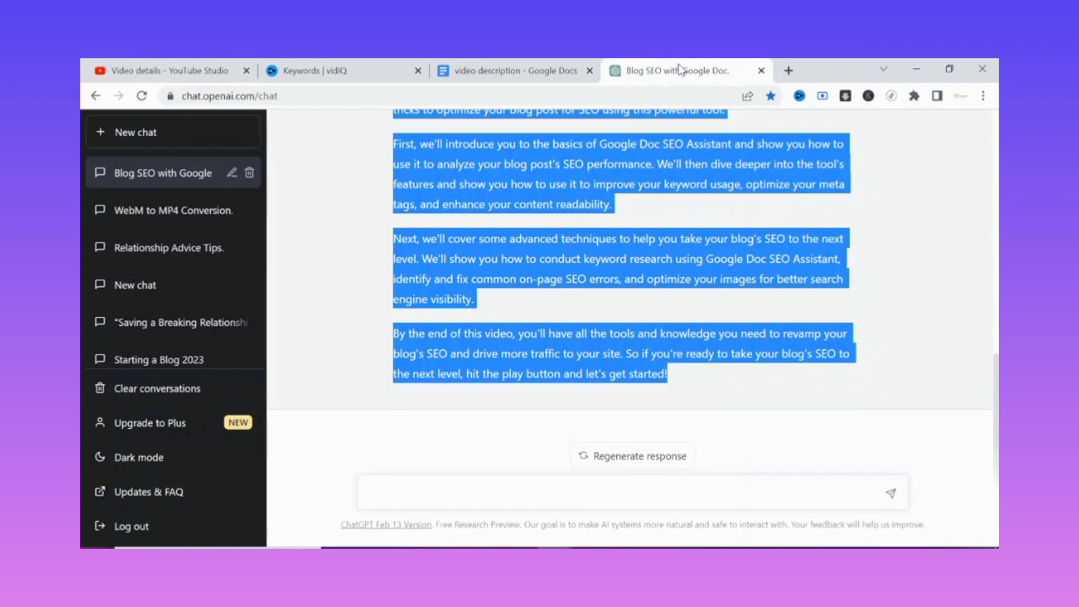
# Step: Reuse the title prompt with 'tags' in place of 'title' to get fifteen low-competition hashtags
pyautogui.click(425, 481)
pyautogui.scroll(10, 426, 481)
pyautogui.write('give me viral and low competitive title for "How To OPTIMIZE Blog Post for SEO With Google Doc SEO Assistant"')
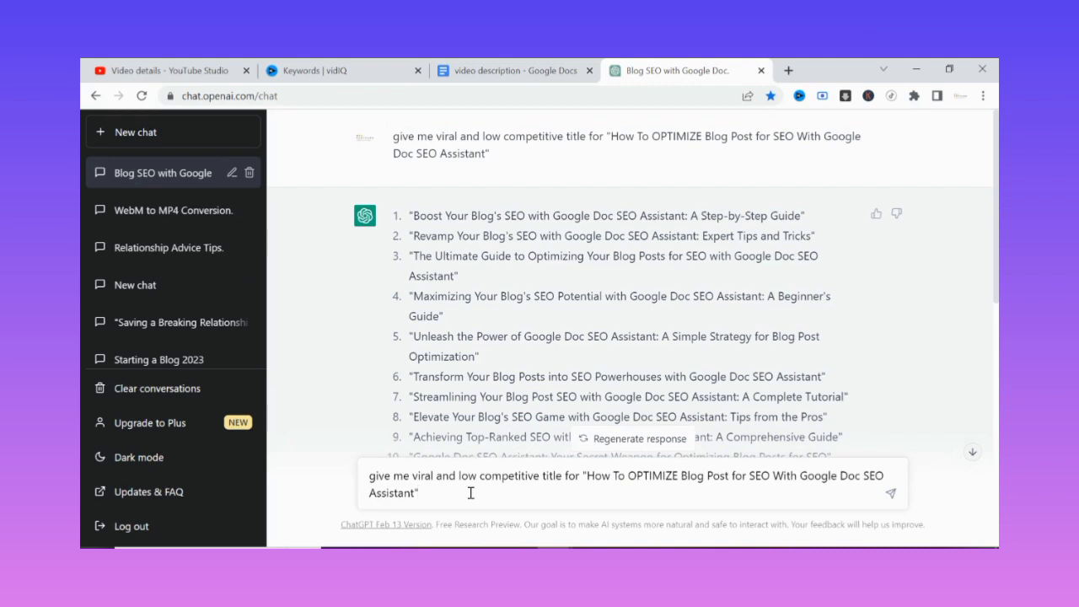
pyautogui.doubleClick(549, 477)
pyautogui.write('tags')
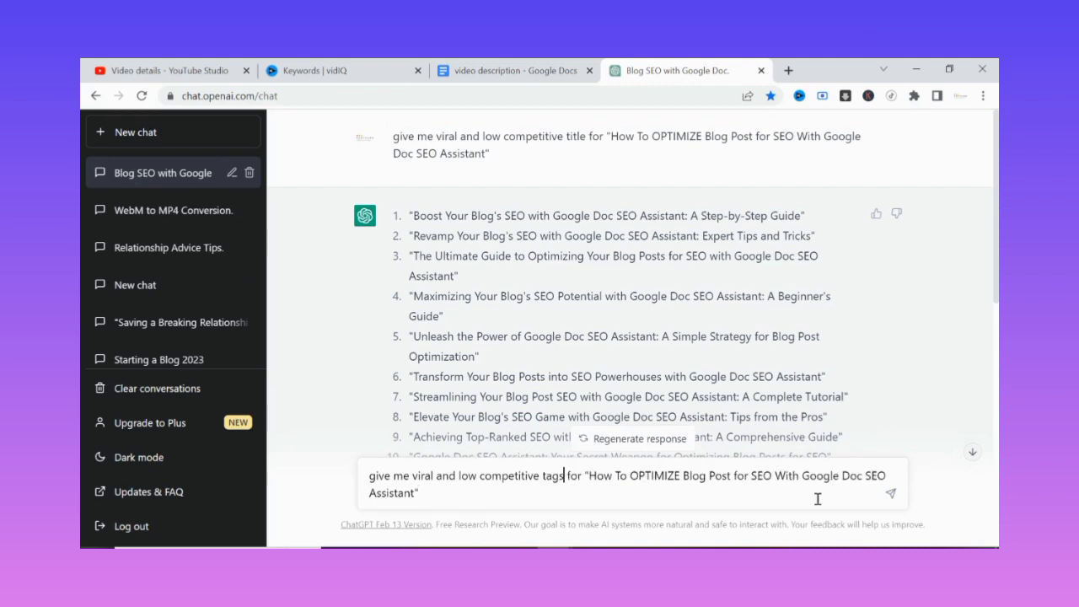
pyautogui.click(893, 496)
pyautogui.click(970, 456)
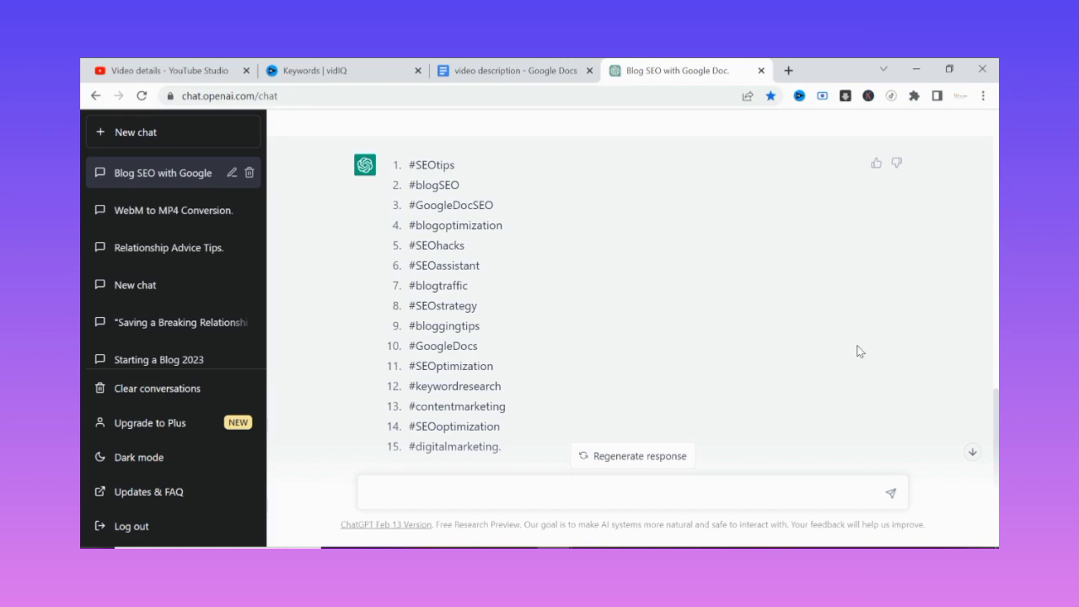
pyautogui.click(312, 70)
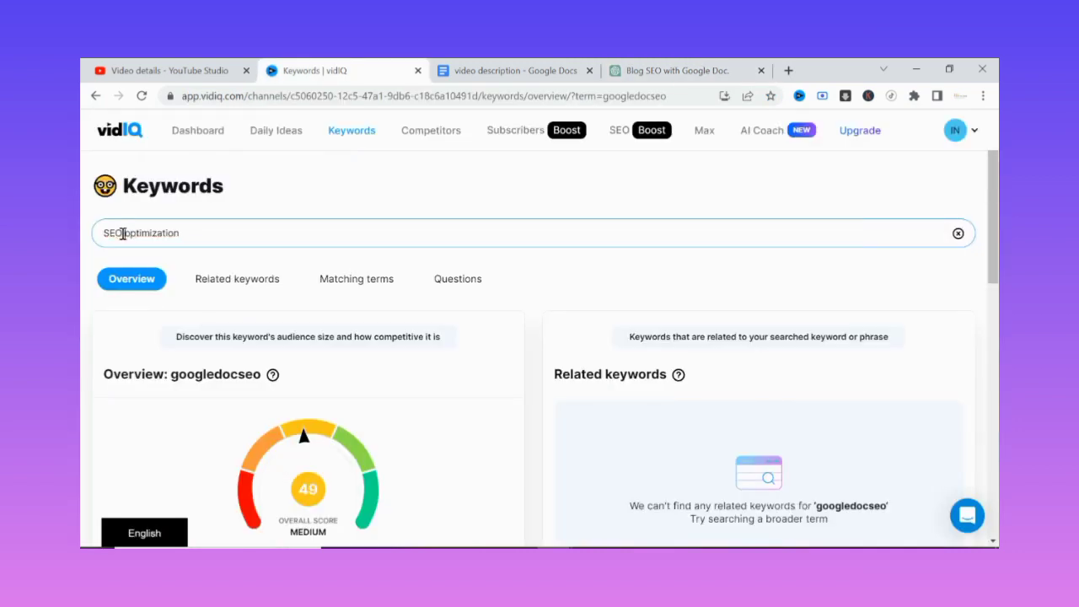
# Step: Run a vidIQ keyword lookup for 'seo optimization', then bring up the YouTube home page
pyautogui.click(123, 234)
pyautogui.press('Return')
pyautogui.hotkey('ctrl', '1')
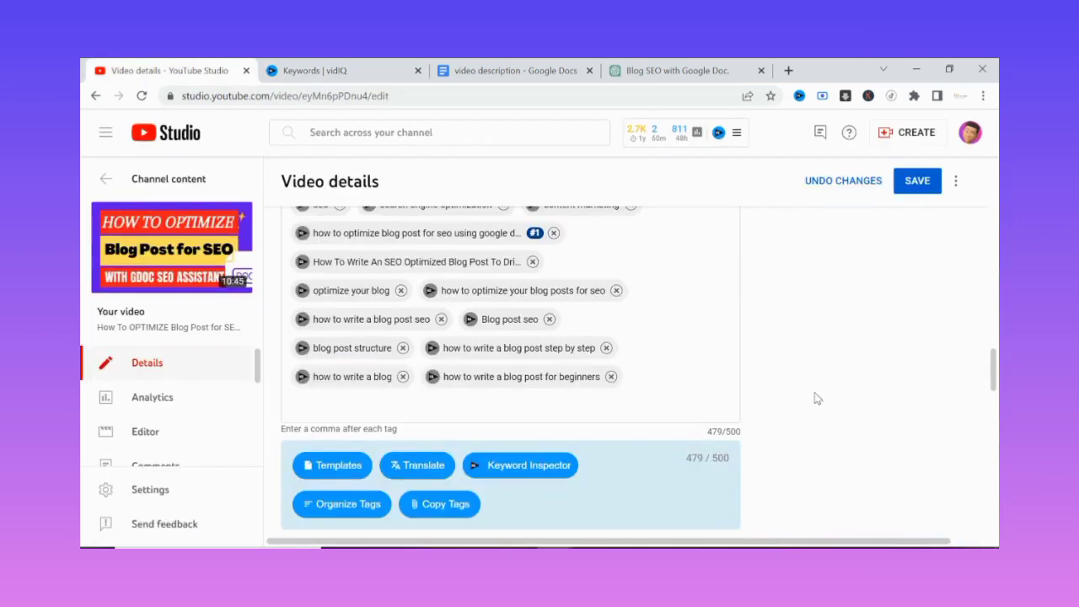
pyautogui.hotkey('ctrl', '4')
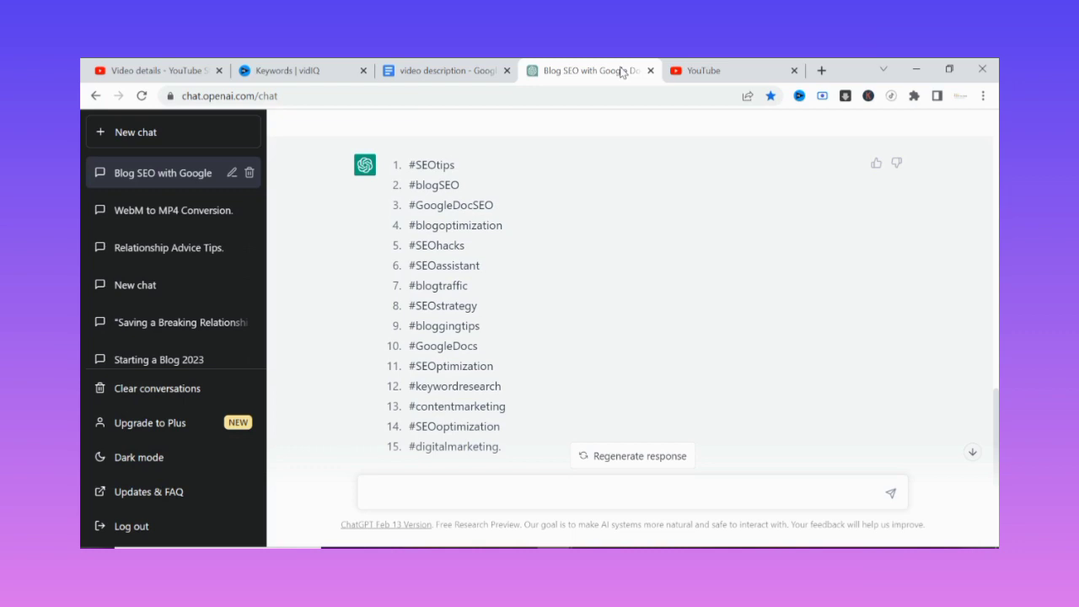
pyautogui.click(730, 70)
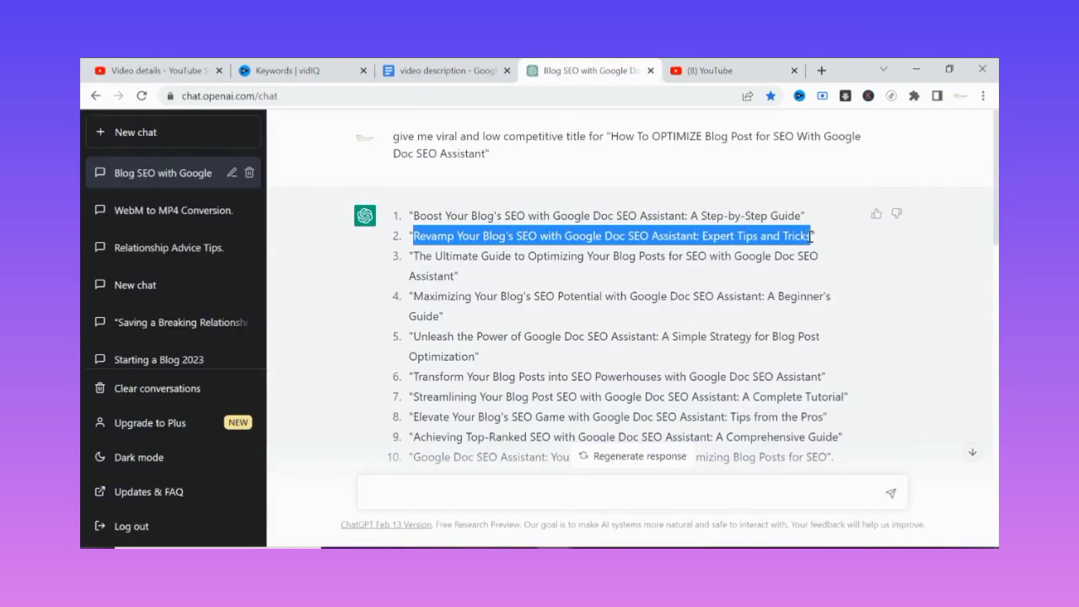
# Step: Search YouTube for the ChatGPT title 'Revamp Your Blog's SEO with Google Doc SEO Assistant: Expert Tips and Tricks'
pyautogui.click(590, 70)
pyautogui.click(753, 71)
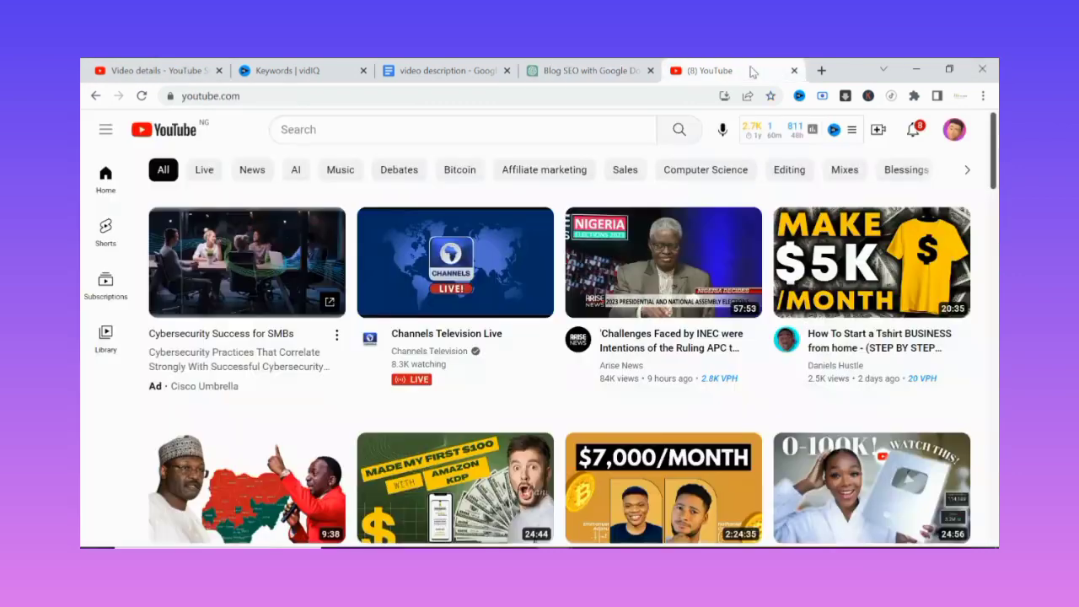
pyautogui.click(451, 129)
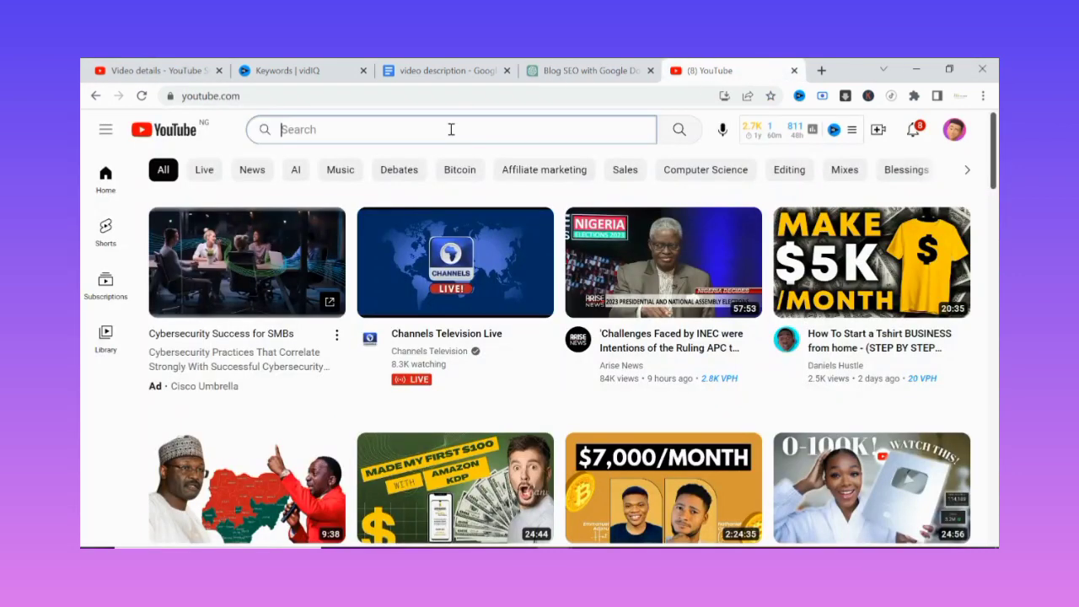
pyautogui.hotkey('ctrl', 'v')
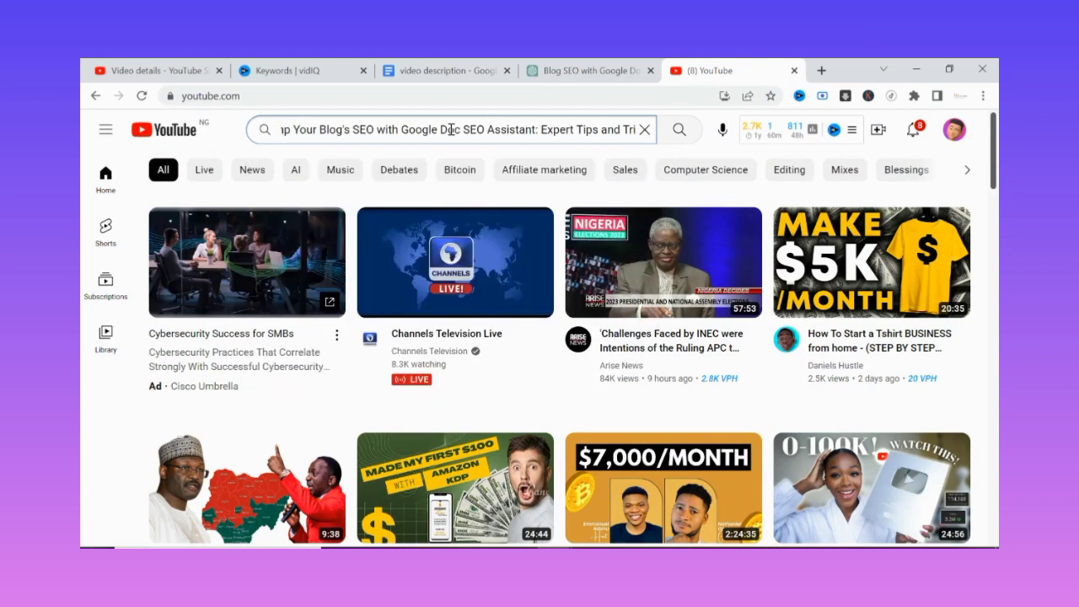
pyautogui.press('Return')
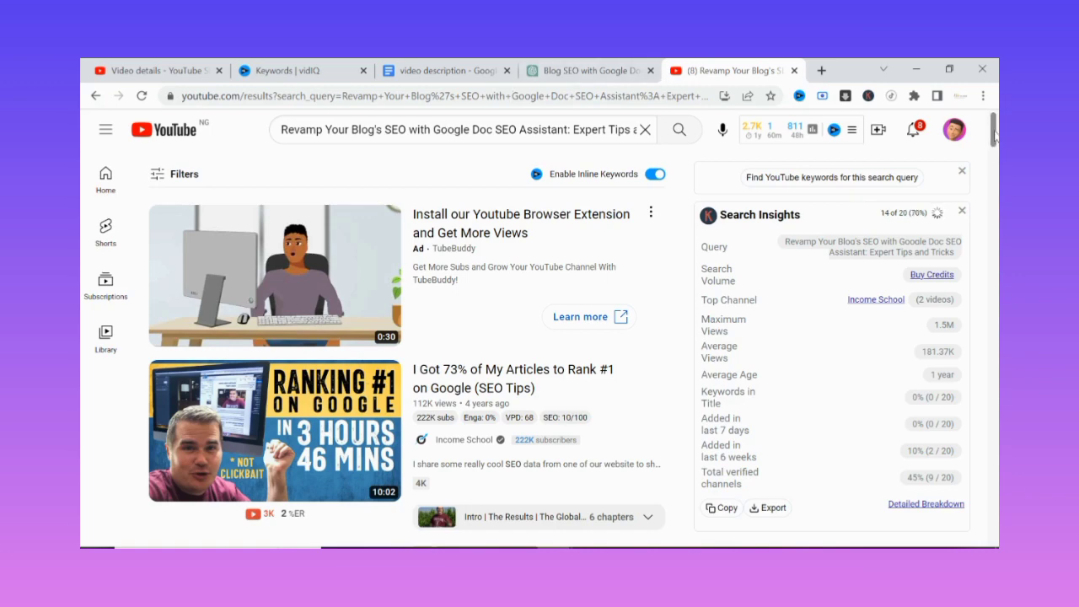
# Step: Check competing results and the title's vidIQ 59 (Medium) score, then go back to ChatGPT's ten titles
pyautogui.moveTo(995, 137)
pyautogui.mouseDown()
pyautogui.moveTo(995, 163)
pyautogui.moveTo(995, 152)
pyautogui.mouseUp()
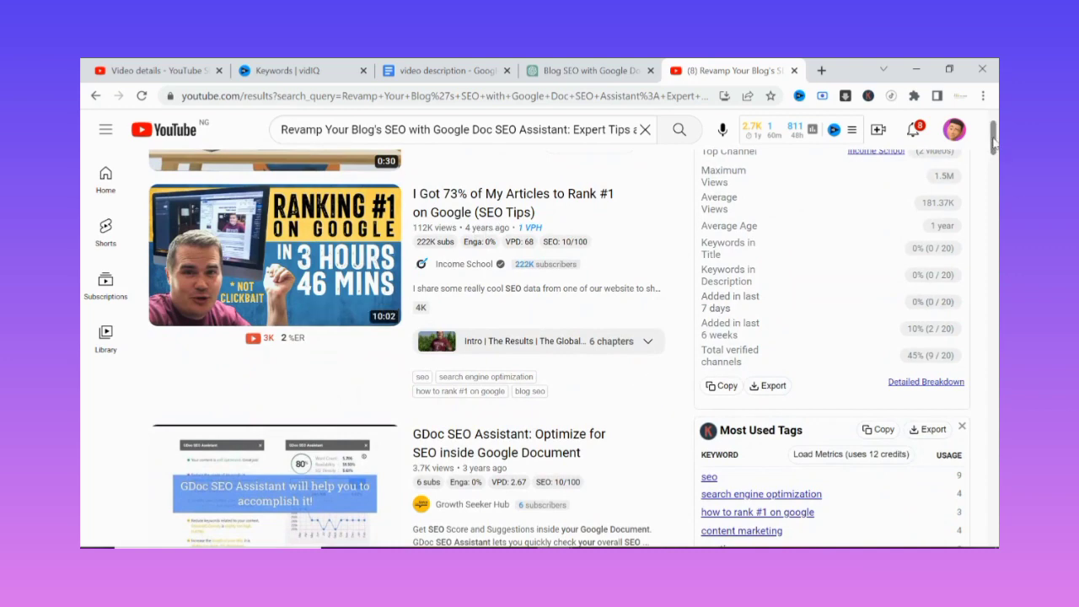
pyautogui.moveTo(993, 143); pyautogui.dragTo(995, 158)
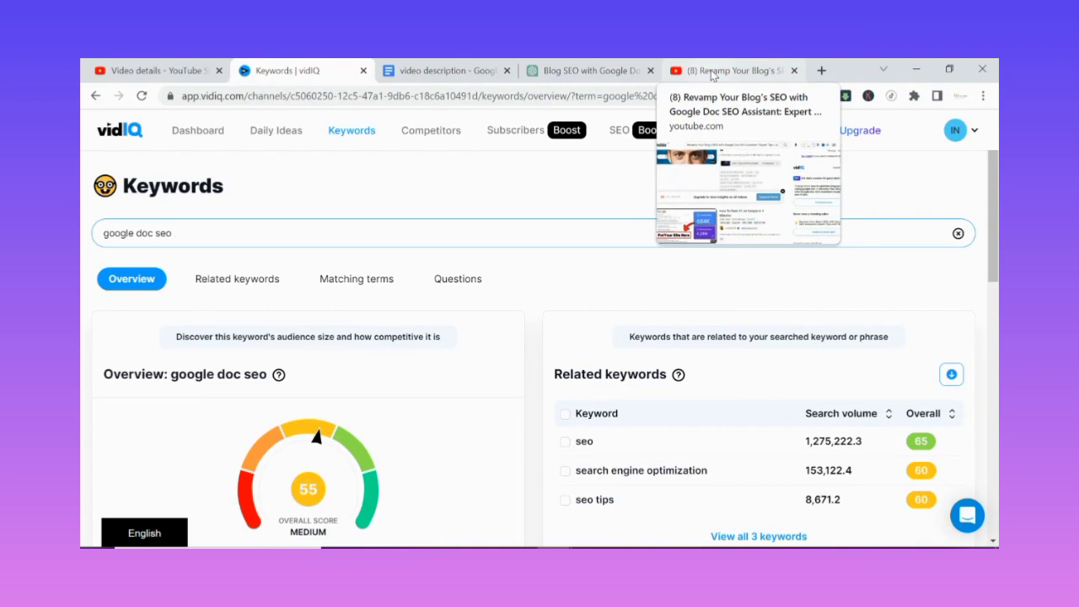
pyautogui.click(713, 76)
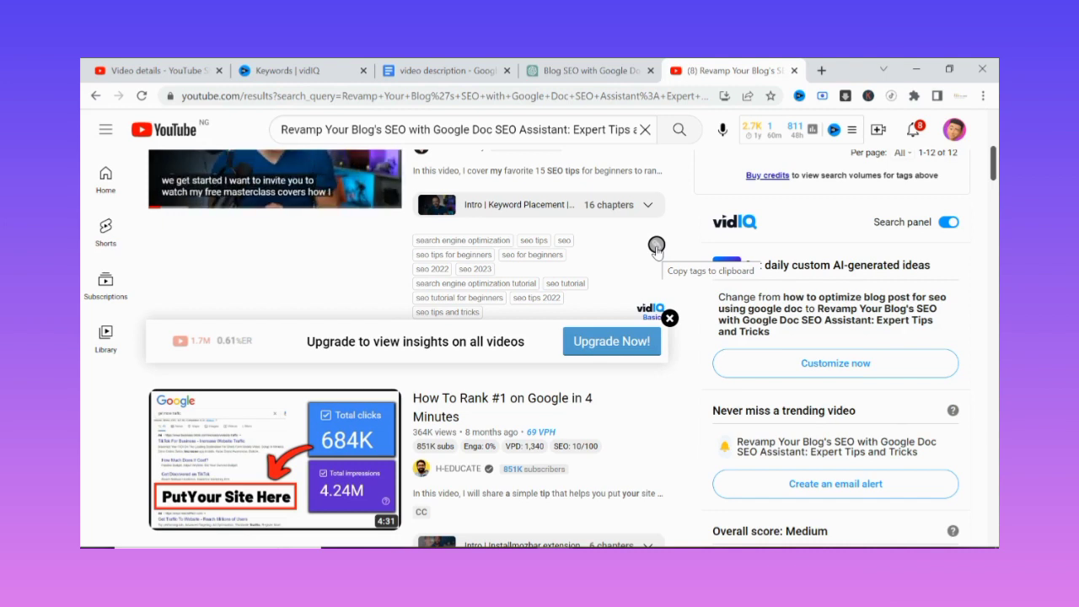
pyautogui.scroll(-3, 657, 246)
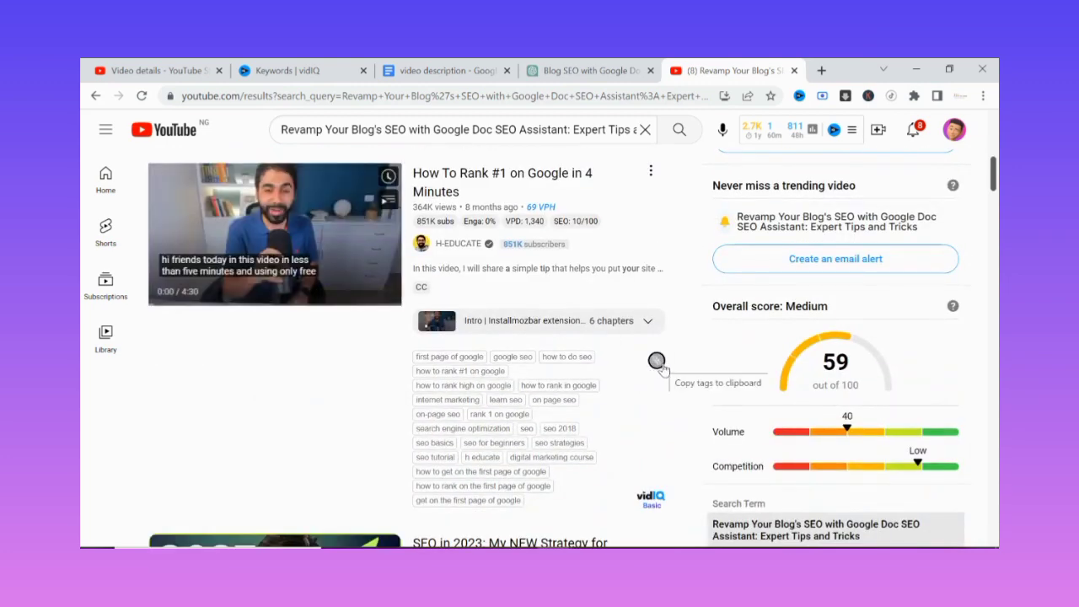
pyautogui.scroll(3, 657, 361)
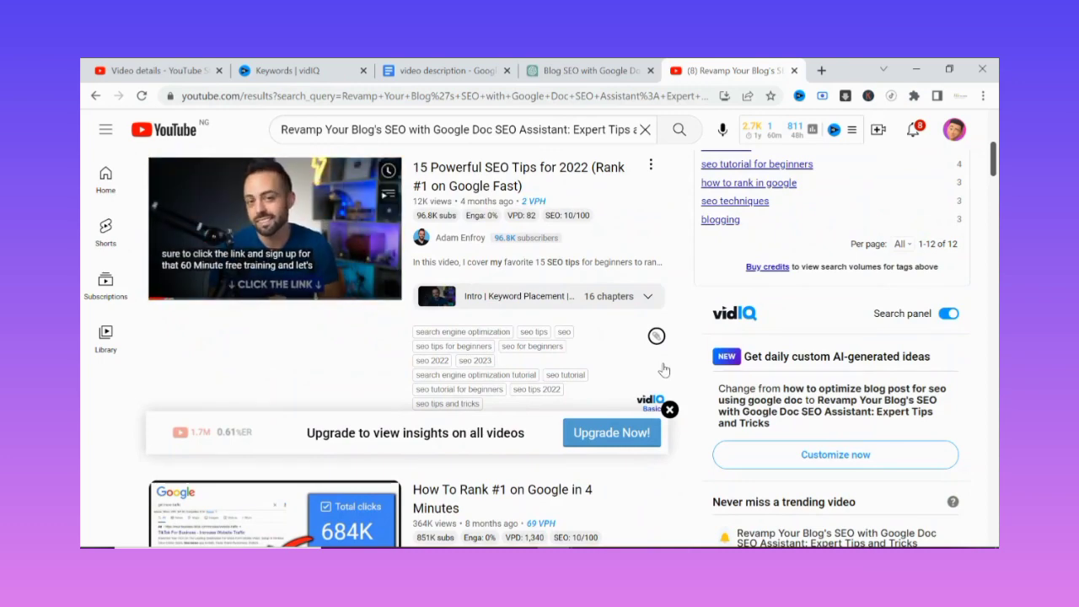
pyautogui.click(601, 73)
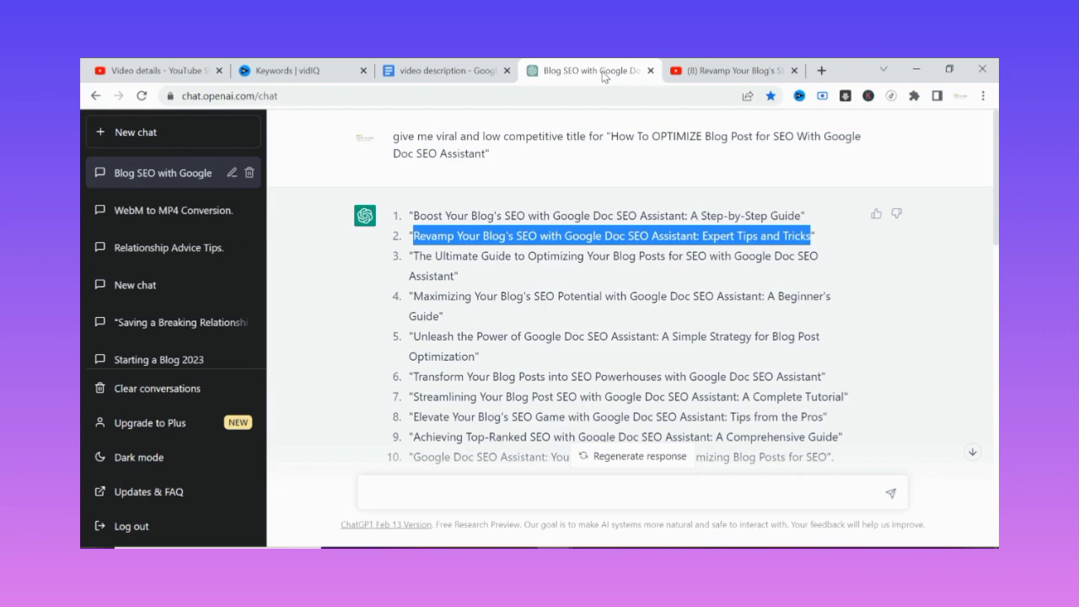
pyautogui.click(156, 71)
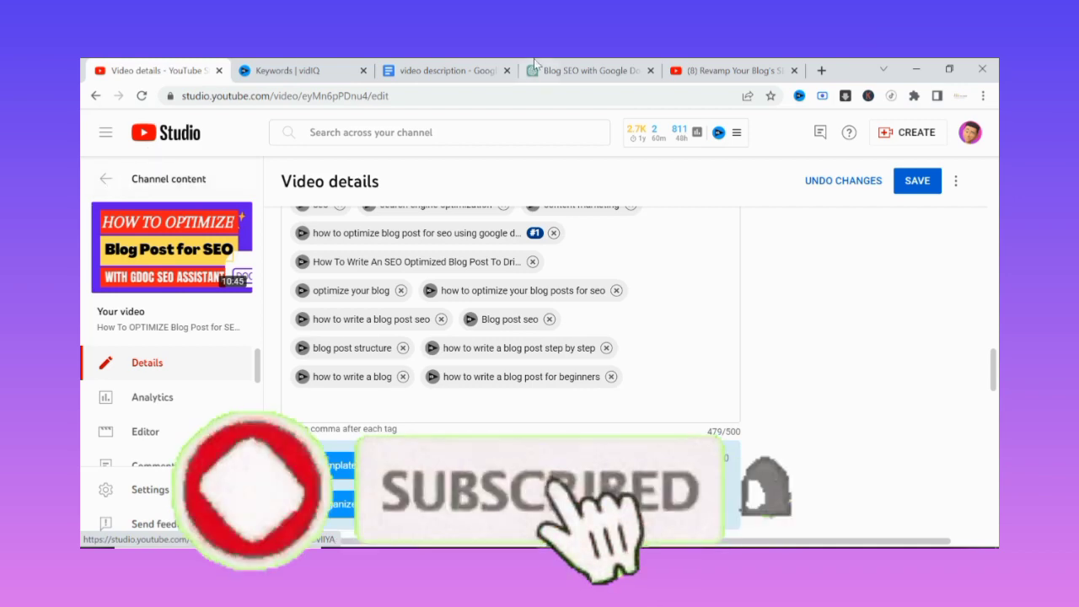
pyautogui.click(571, 71)
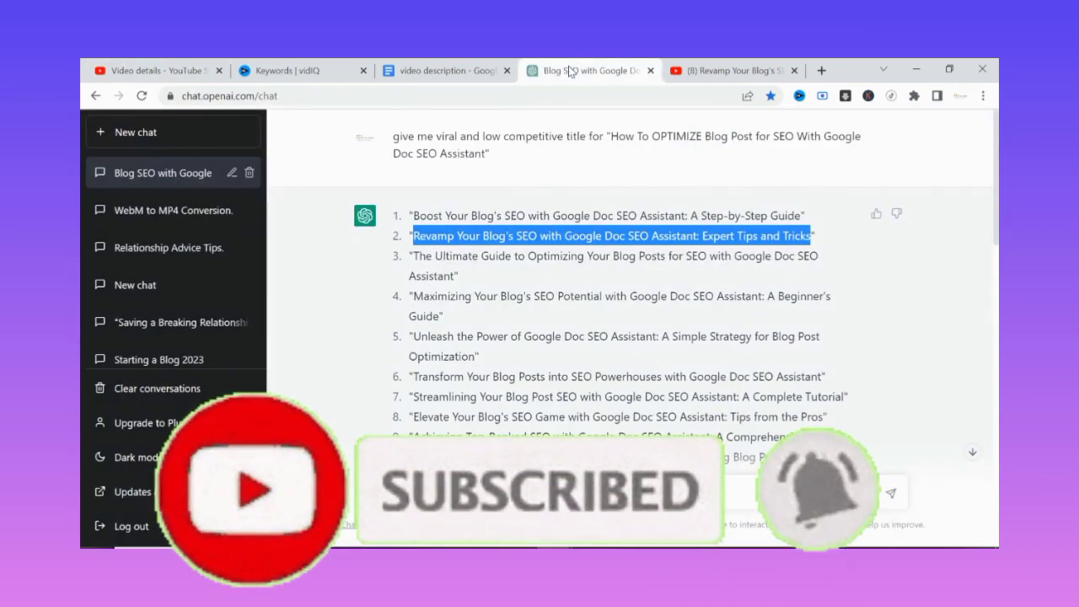